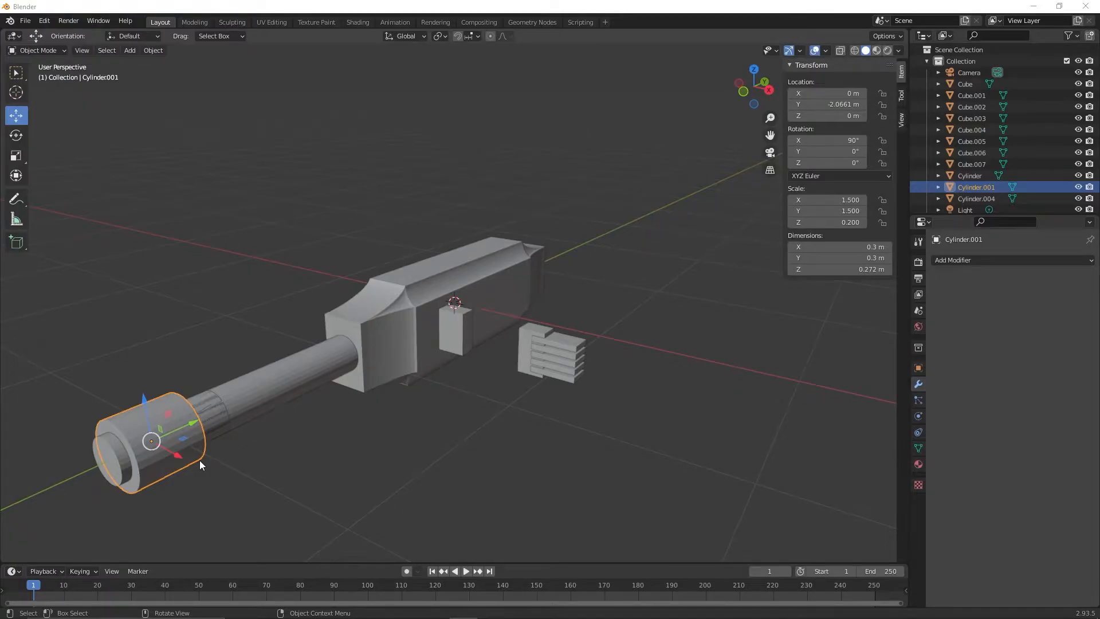
# Step: Examine the main body, the muzzle cylinders, the block in the body's side and the finned part by selecting them one after another
pyautogui.click(413, 284)
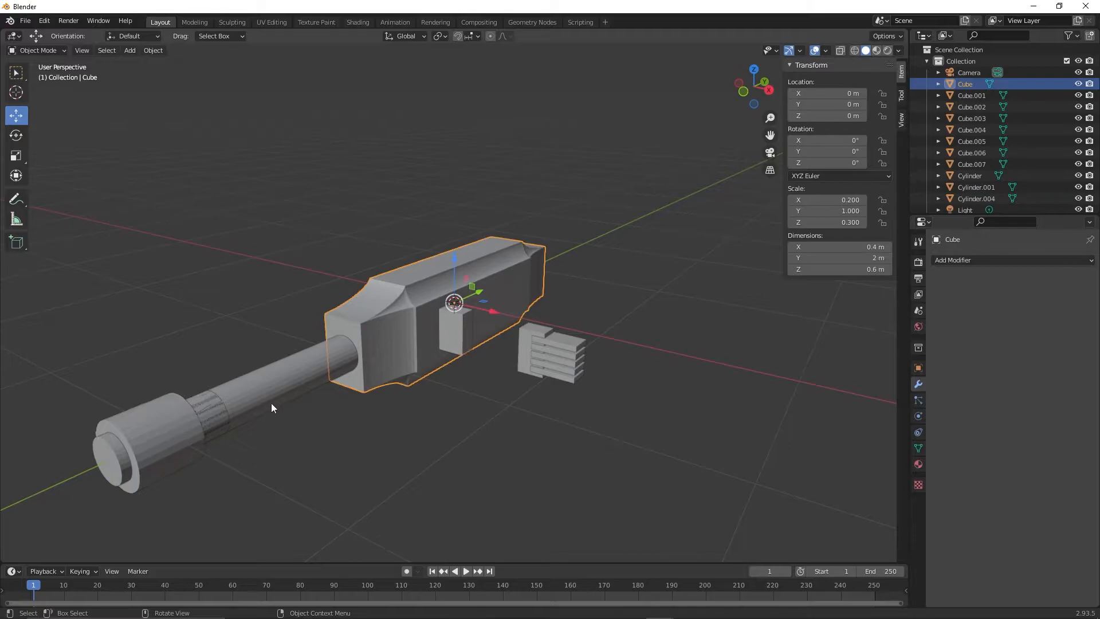
pyautogui.click(172, 420)
pyautogui.click(144, 414)
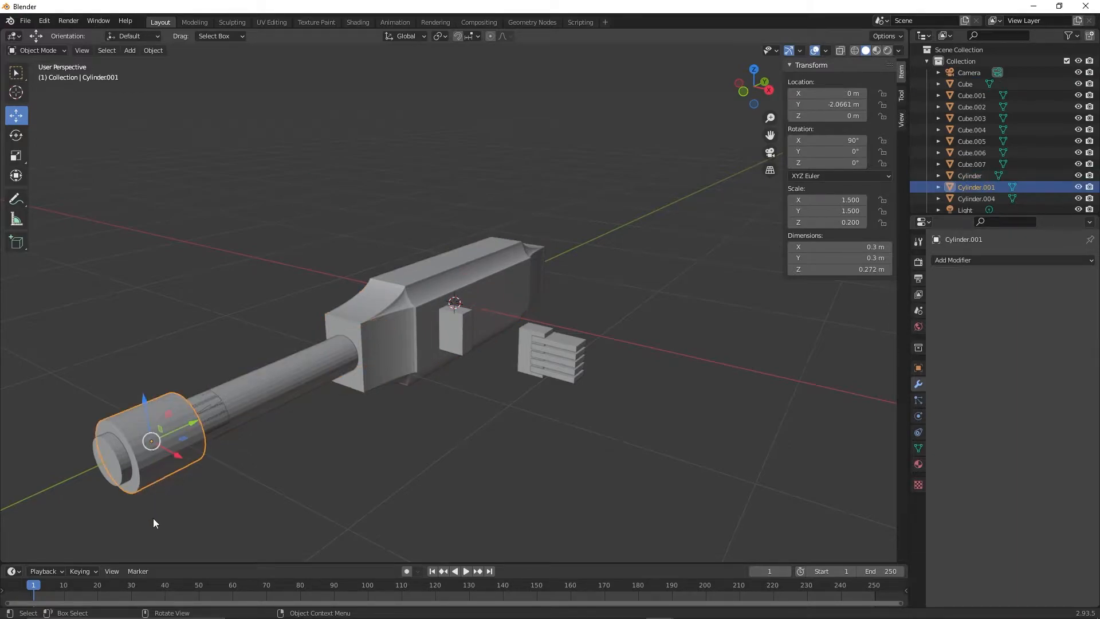
pyautogui.click(104, 478)
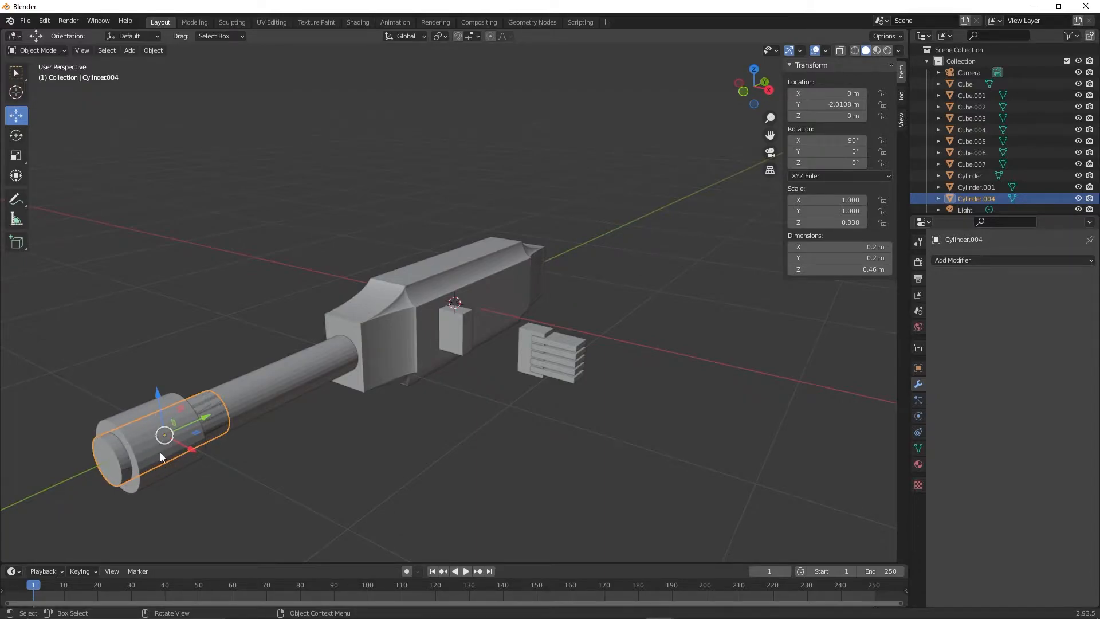
pyautogui.click(465, 345)
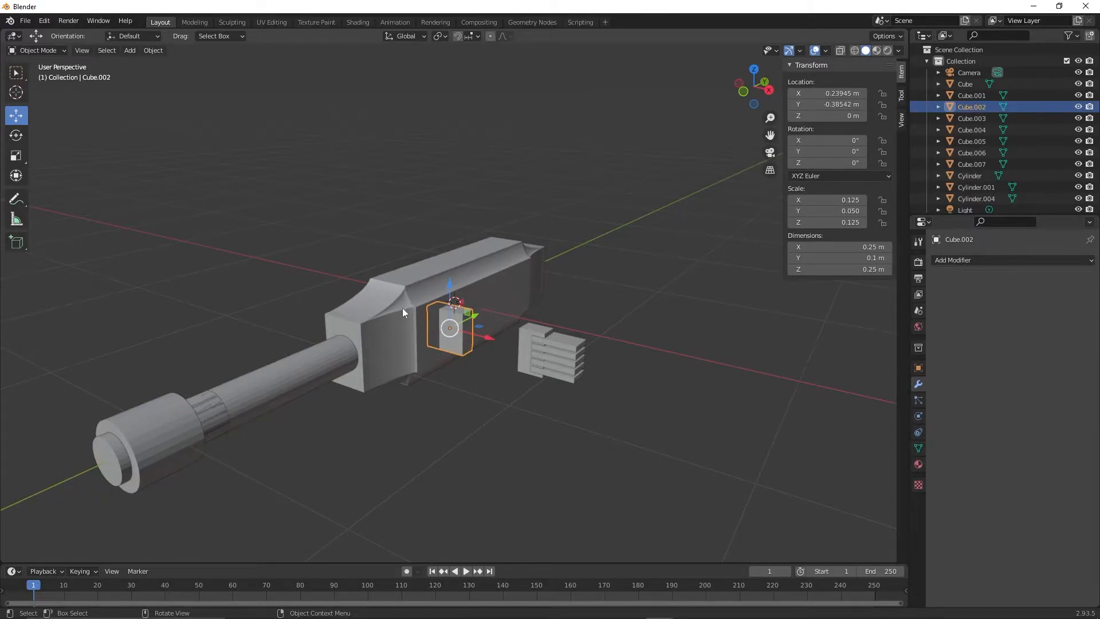
pyautogui.click(556, 342)
pyautogui.click(528, 335)
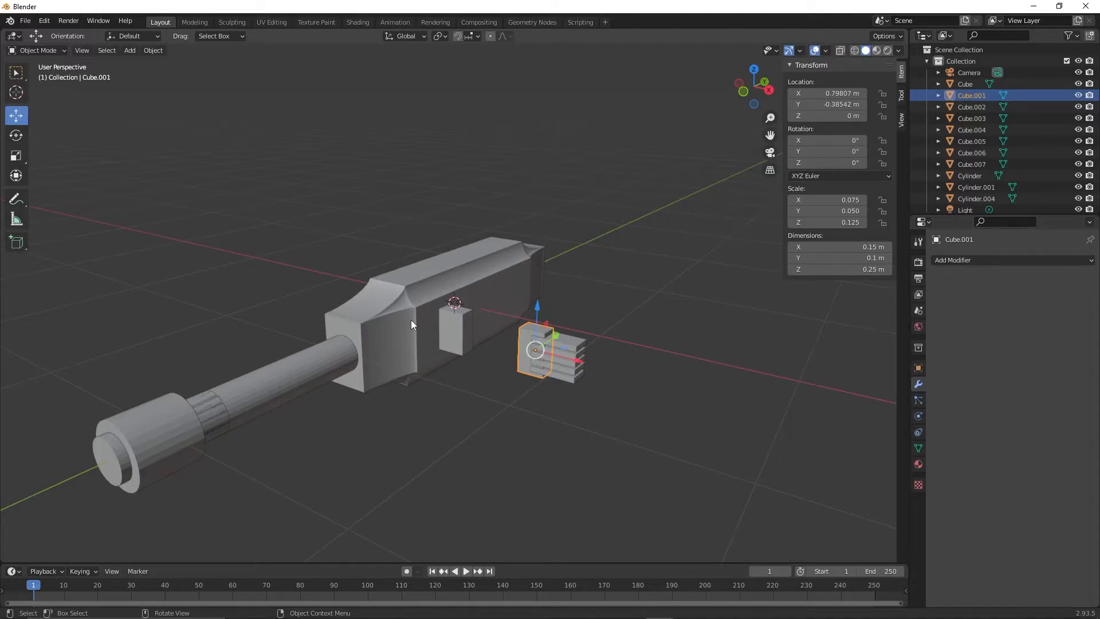
pyautogui.click(451, 339)
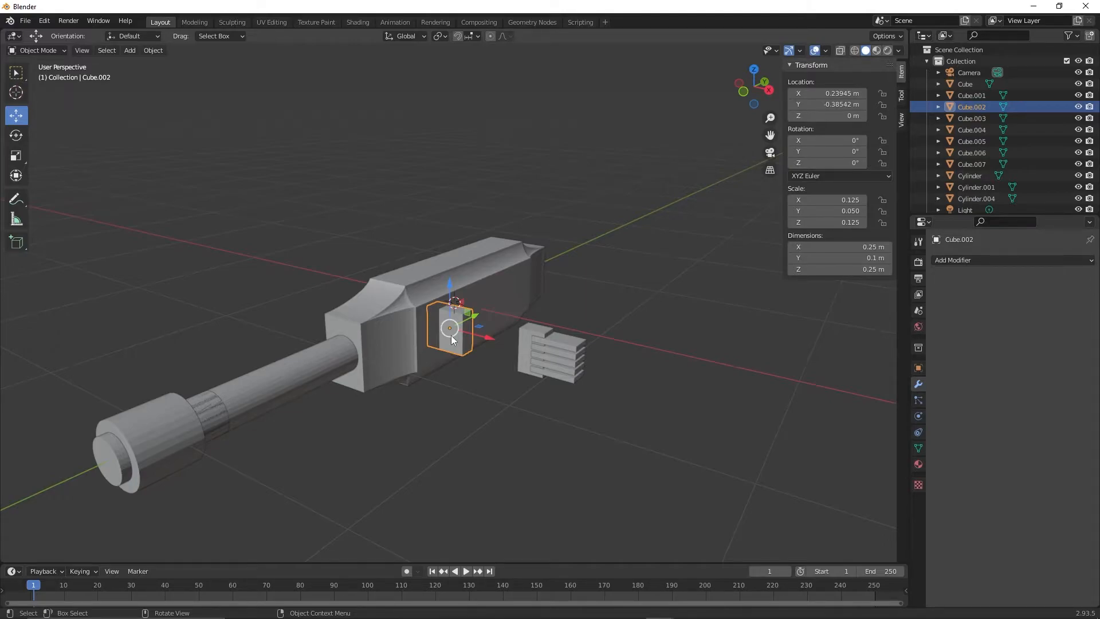
# Step: Add a Boolean Difference modifier to the large muzzle cylinder, using the inner cylinder Cylinder.004 as the cutting object
pyautogui.click(158, 441)
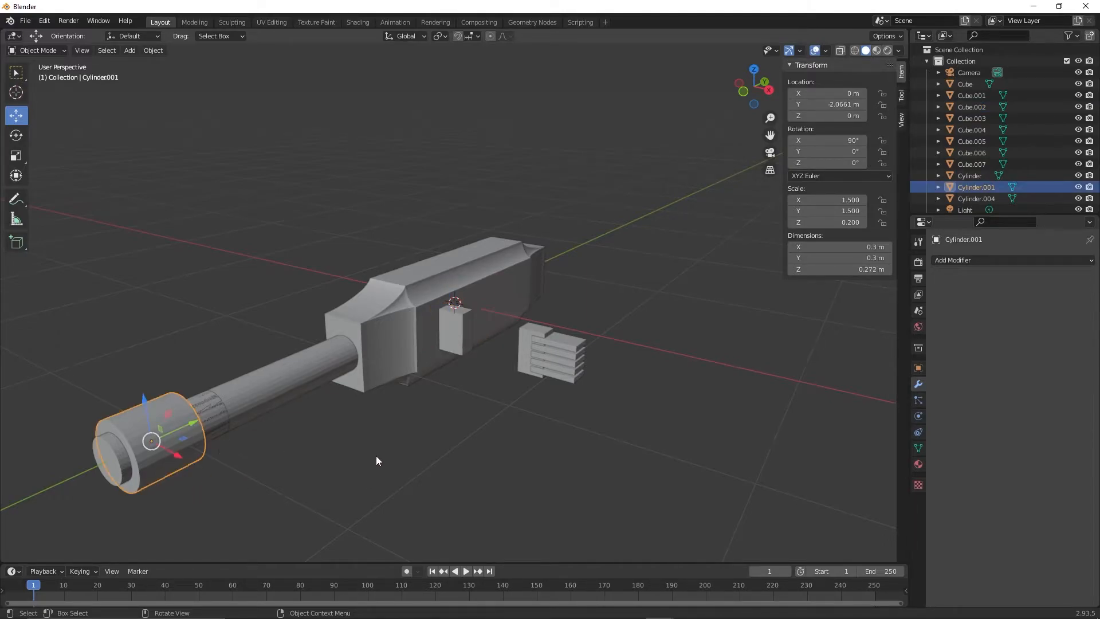
pyautogui.moveTo(377, 452); pyautogui.dragTo(378, 433, button='middle')
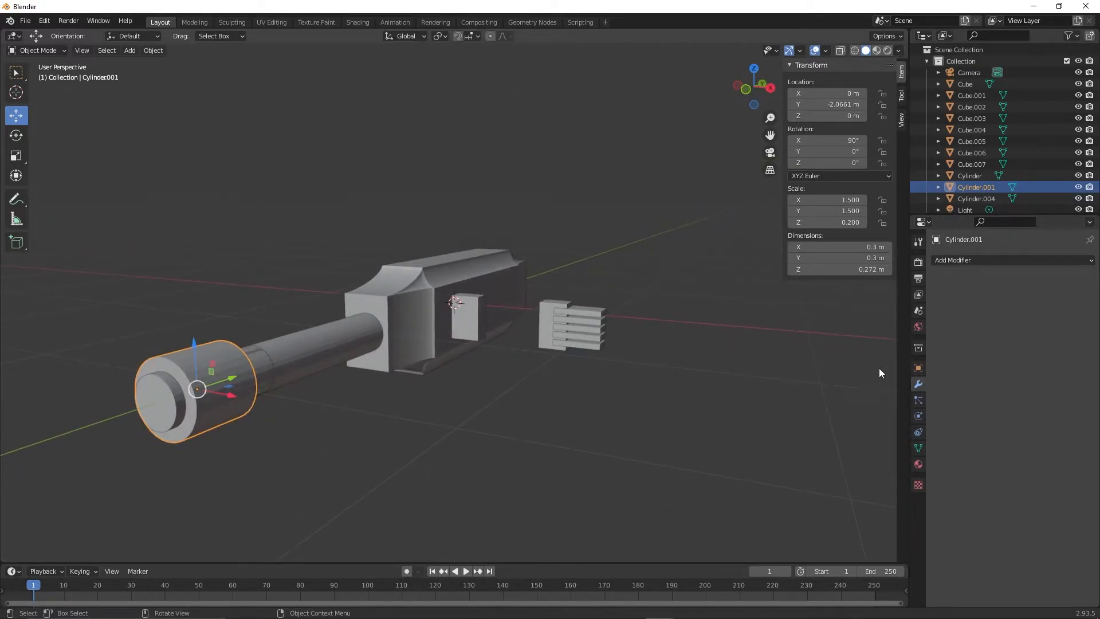
pyautogui.click(976, 259)
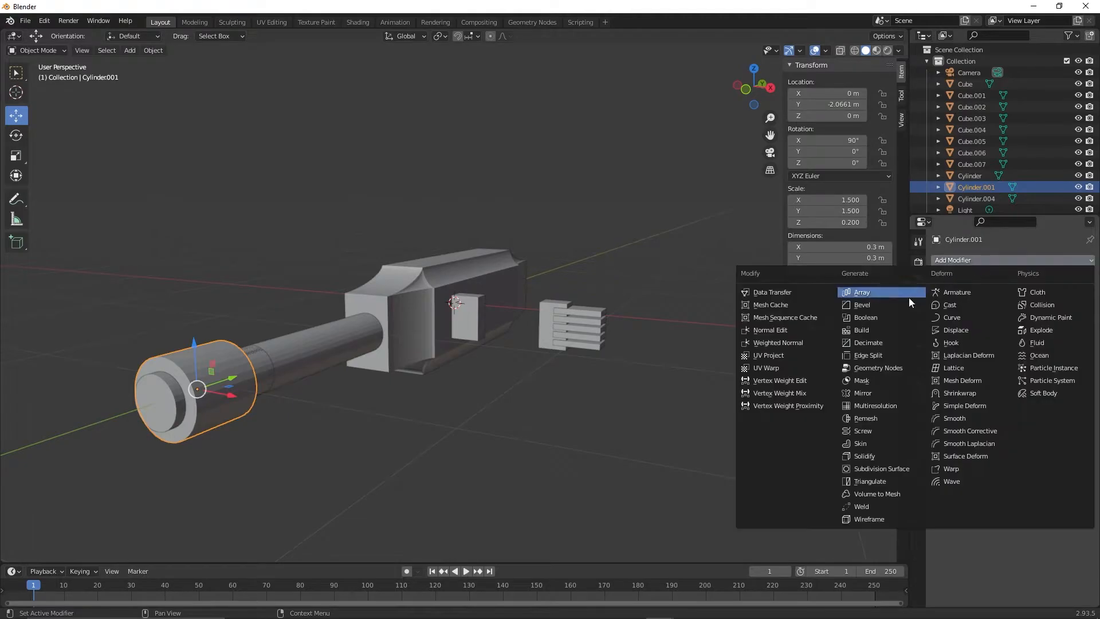
pyautogui.click(883, 317)
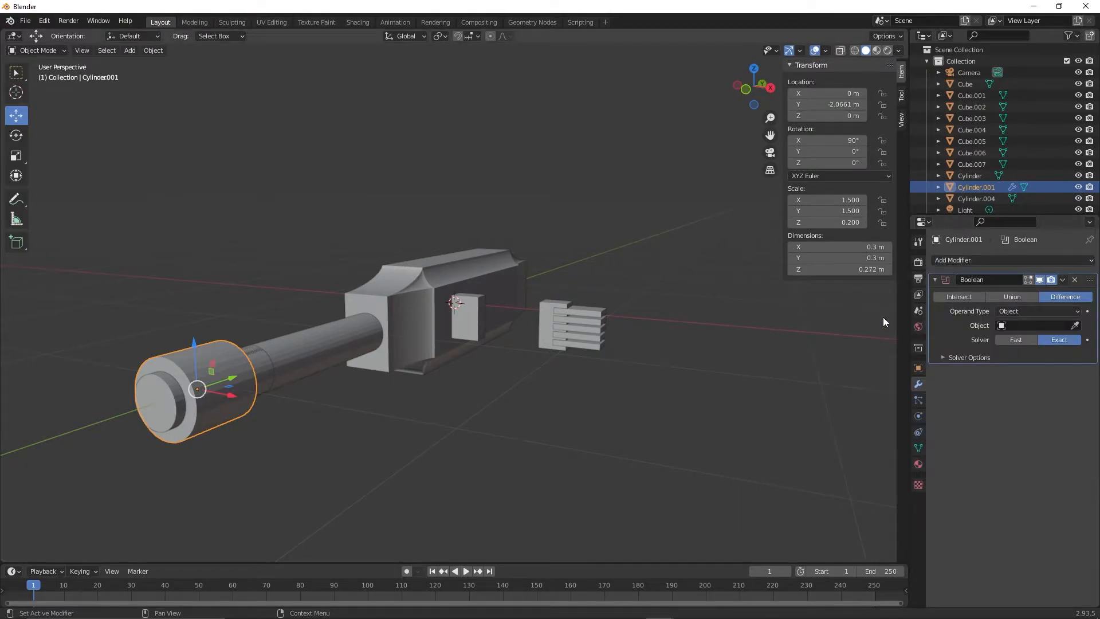
pyautogui.click(1076, 326)
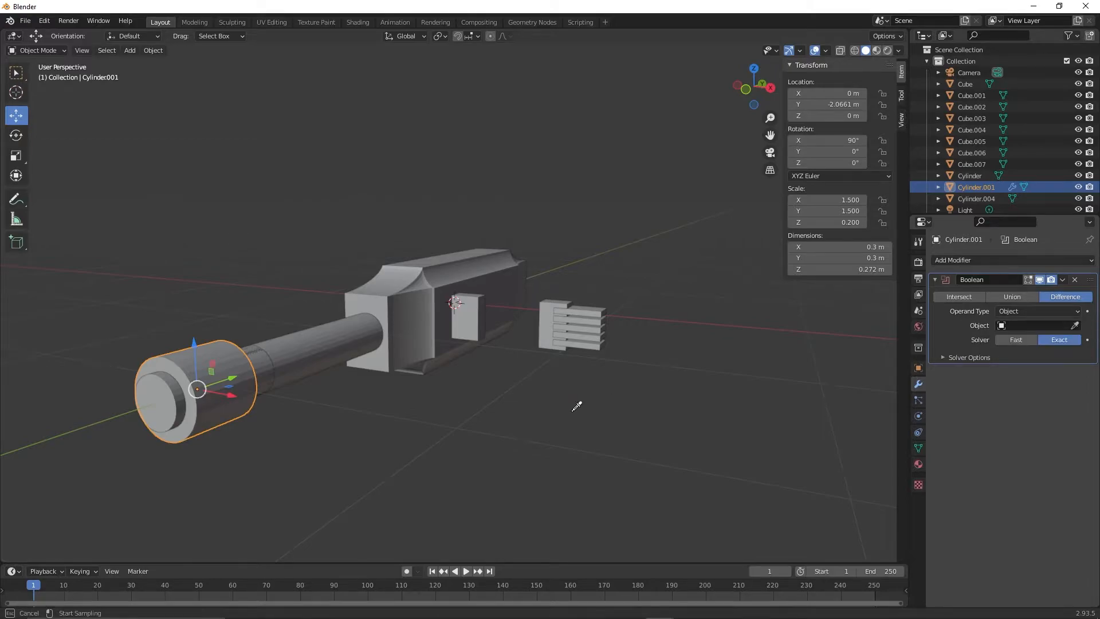
pyautogui.click(168, 405)
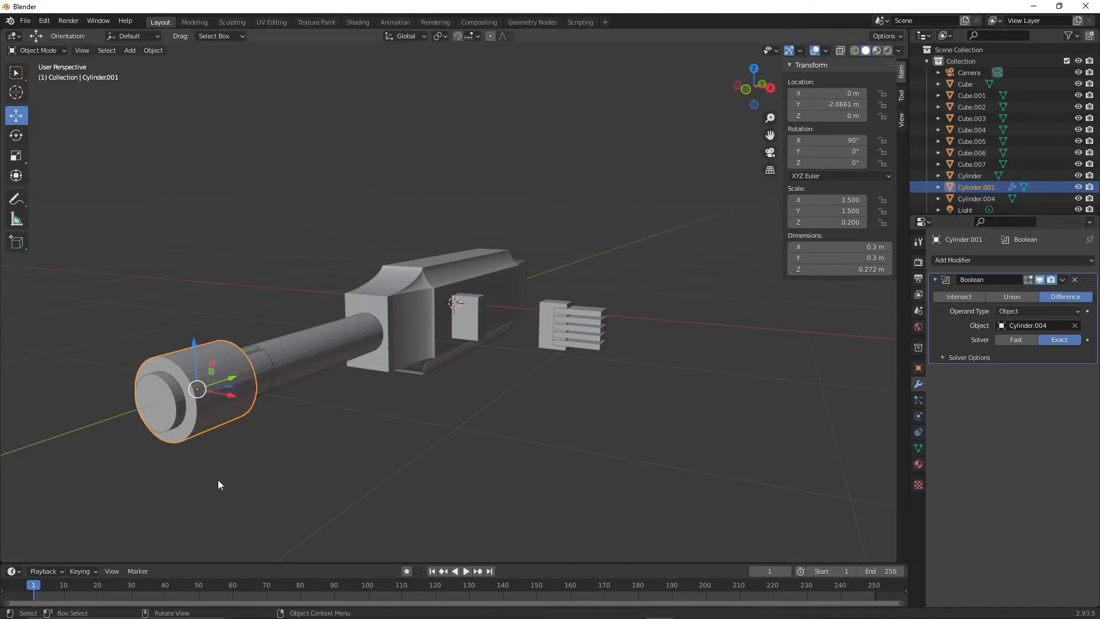
# Step: Try moving the inner muzzle cylinder about -0.75 m along Y, undo the move and hide that cylinder instead
pyautogui.click(273, 385)
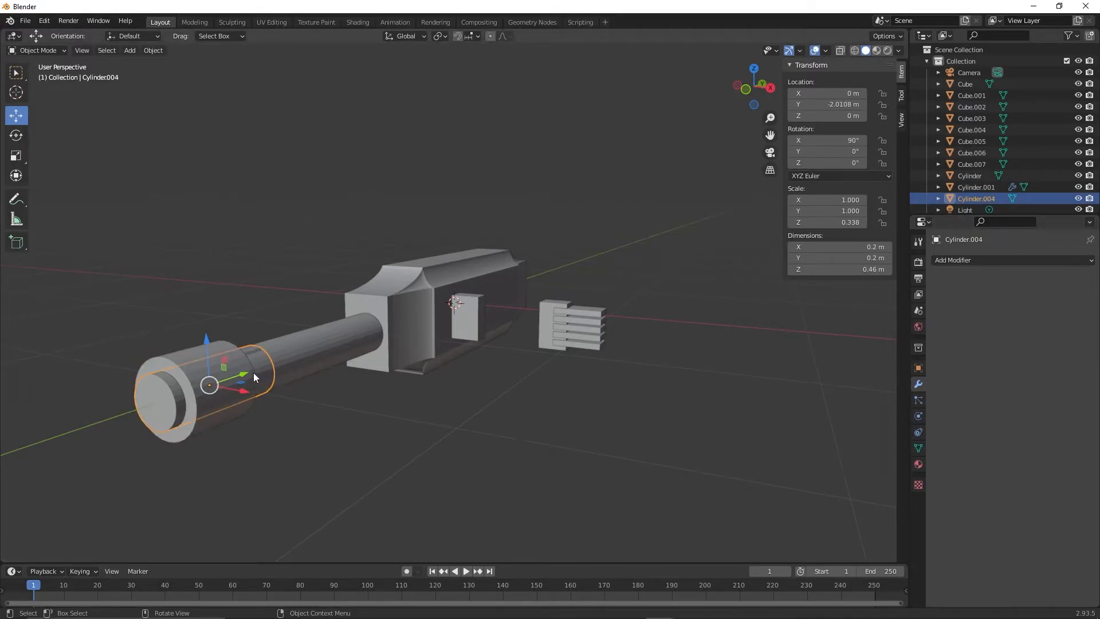
pyautogui.moveTo(254, 373); pyautogui.dragTo(16, 450)
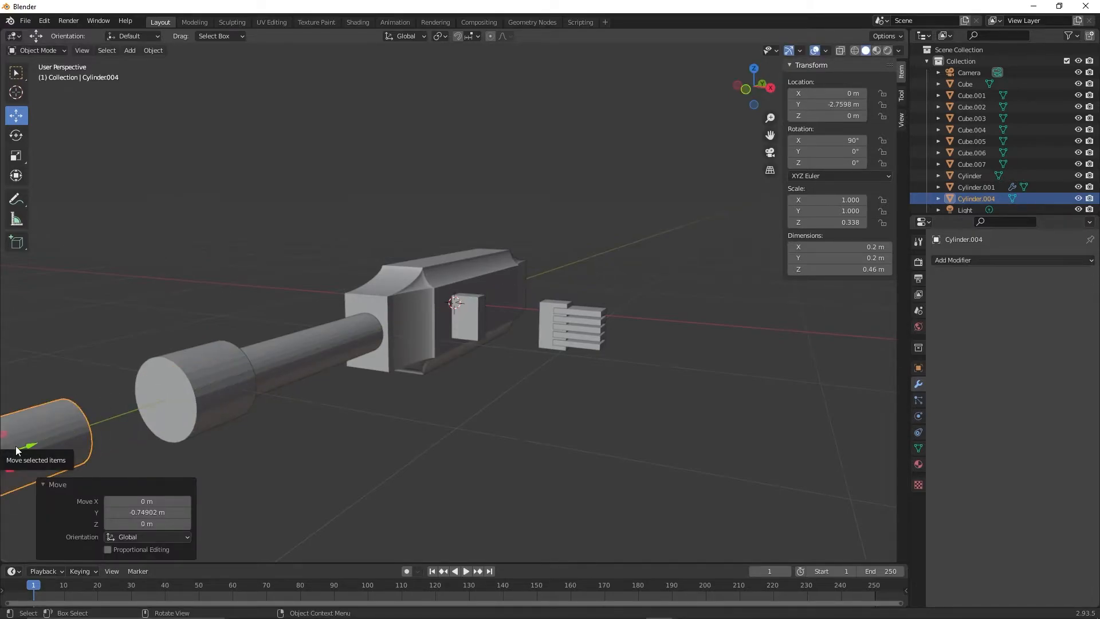
pyautogui.hotkey('ctrl', 'z')
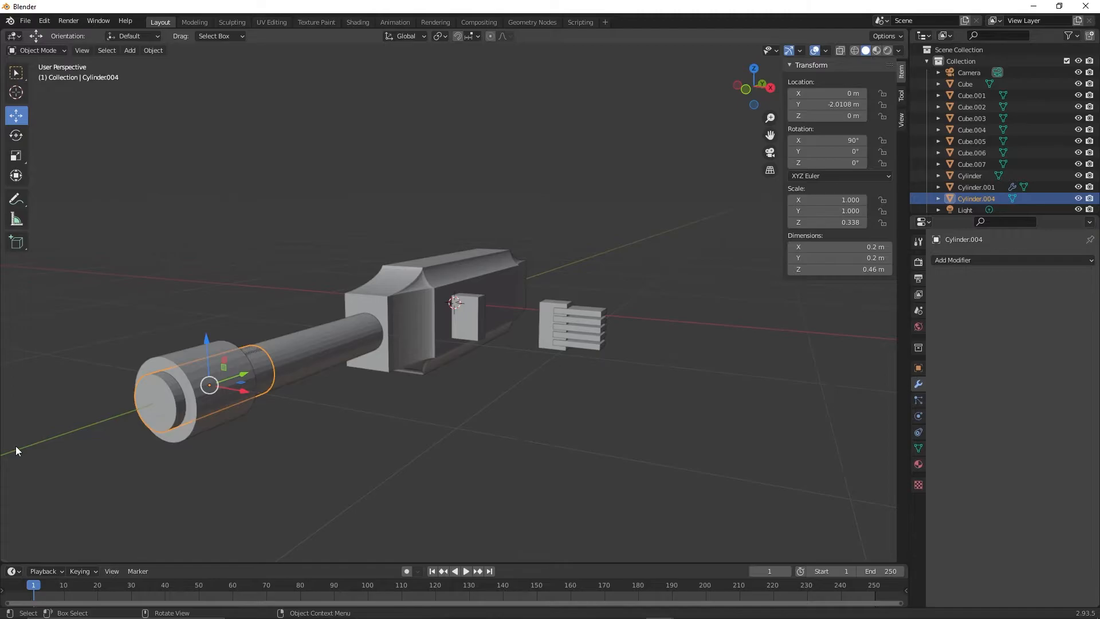
pyautogui.press('h')
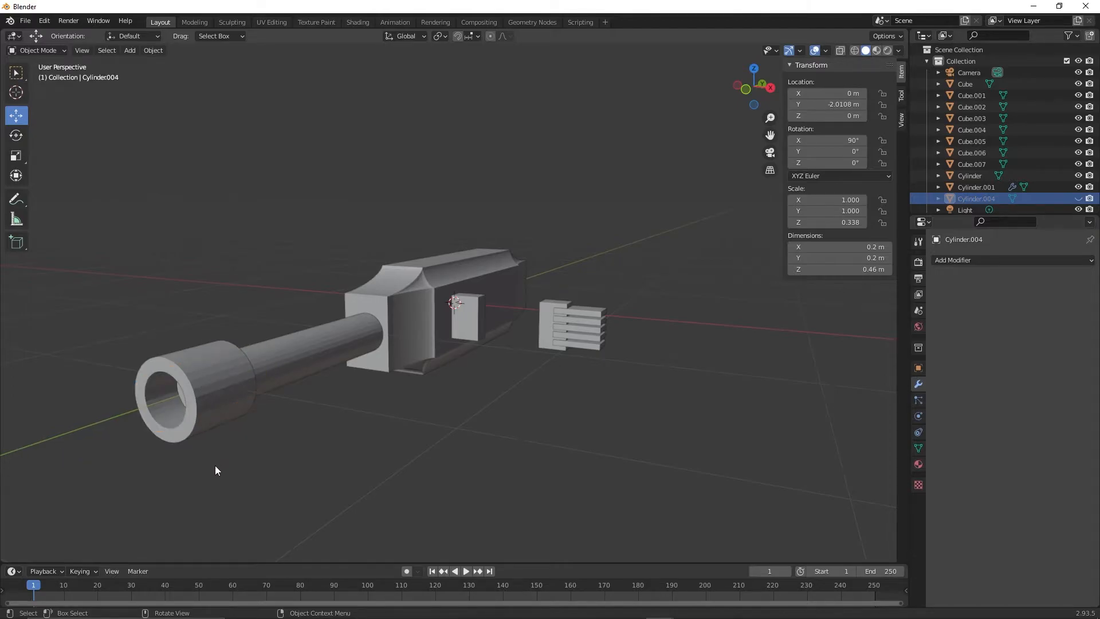
pyautogui.moveTo(213, 469); pyautogui.dragTo(176, 491, button='middle')
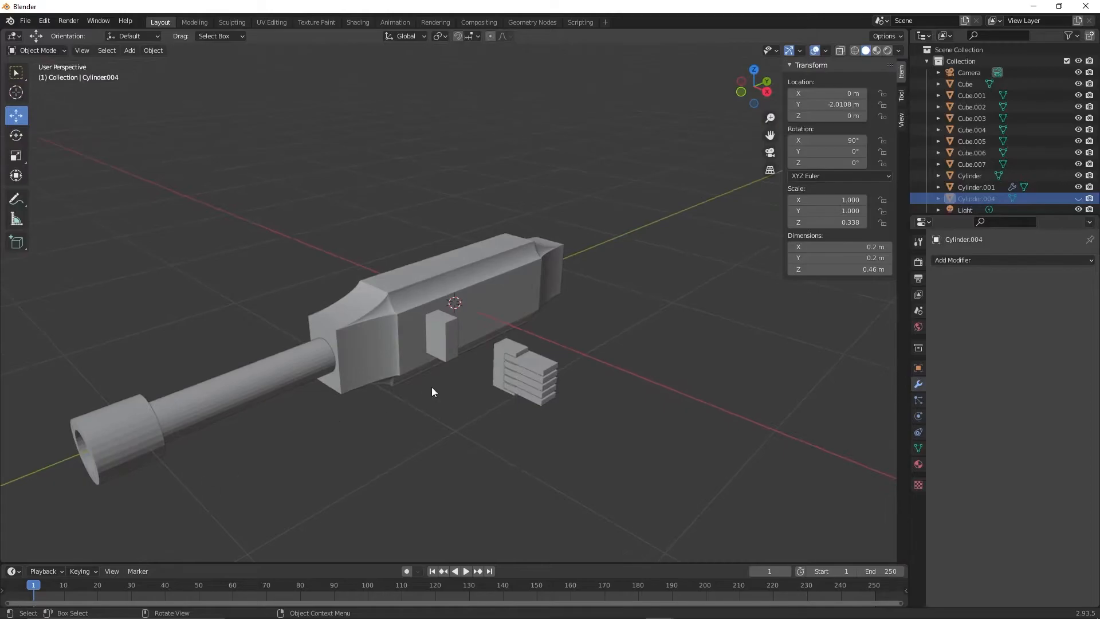
# Step: Add a Boolean Difference modifier to the main body, using the small block Cube.002 in its side as the cutting object
pyautogui.click(402, 336)
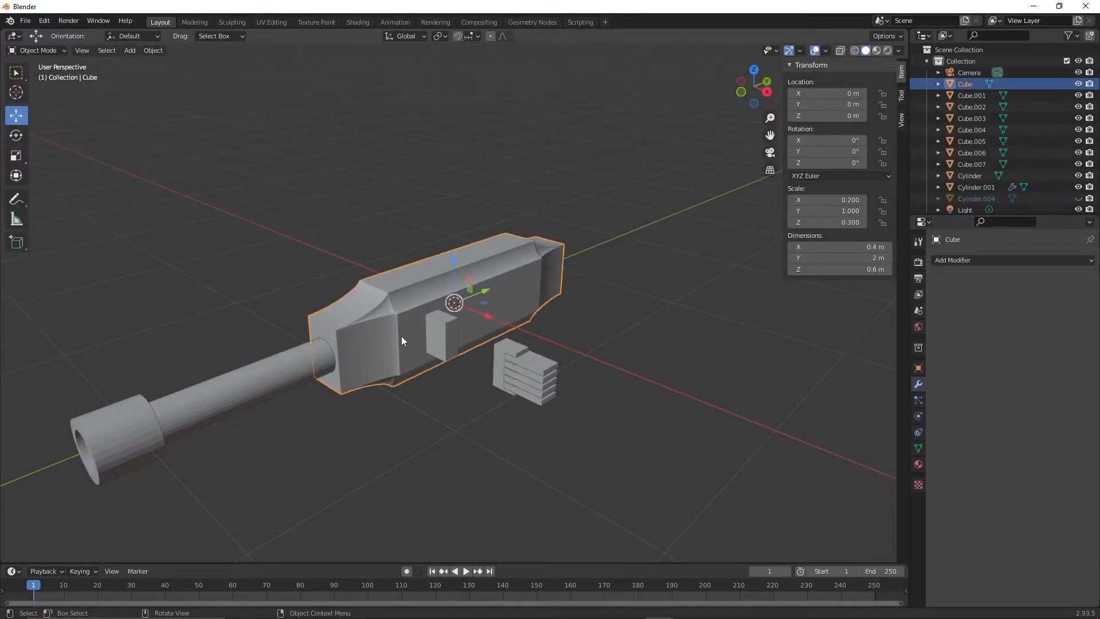
pyautogui.click(980, 261)
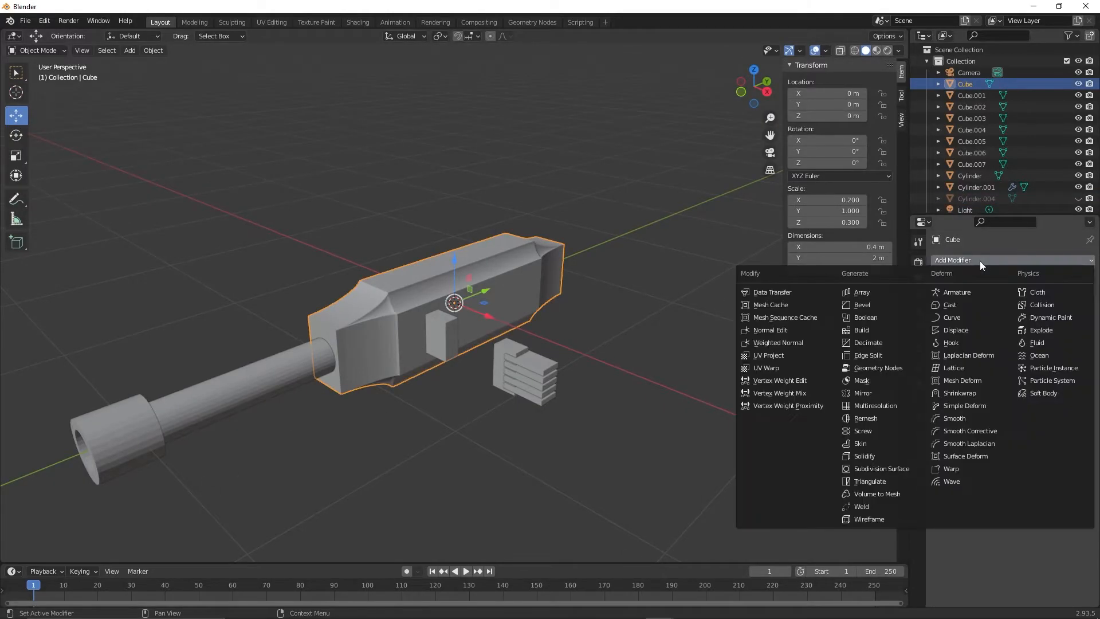
pyautogui.click(875, 320)
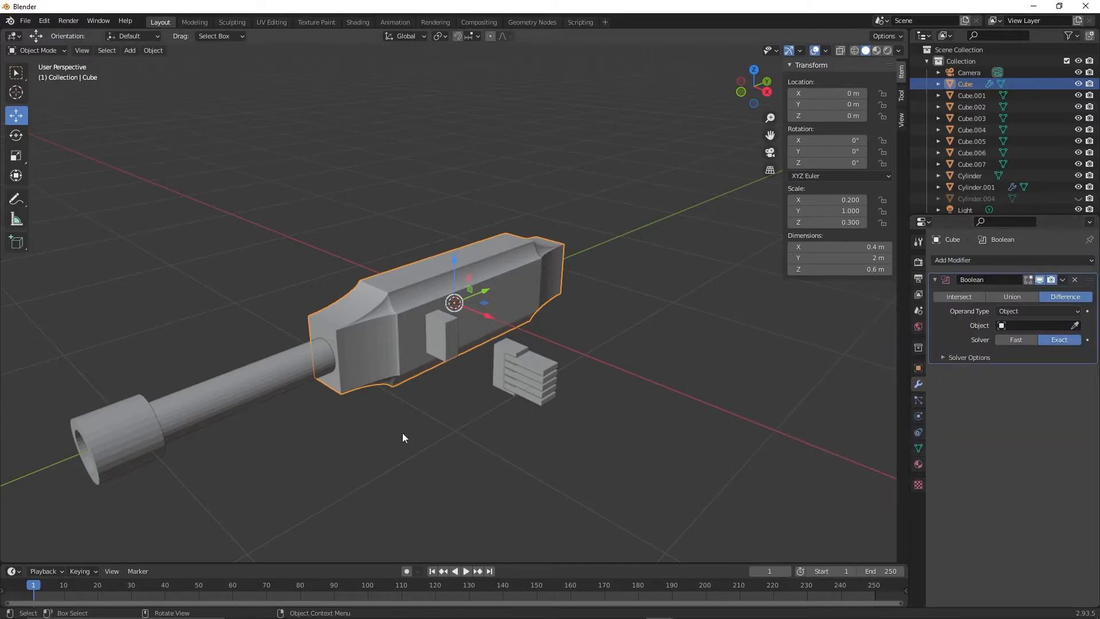
pyautogui.click(1074, 326)
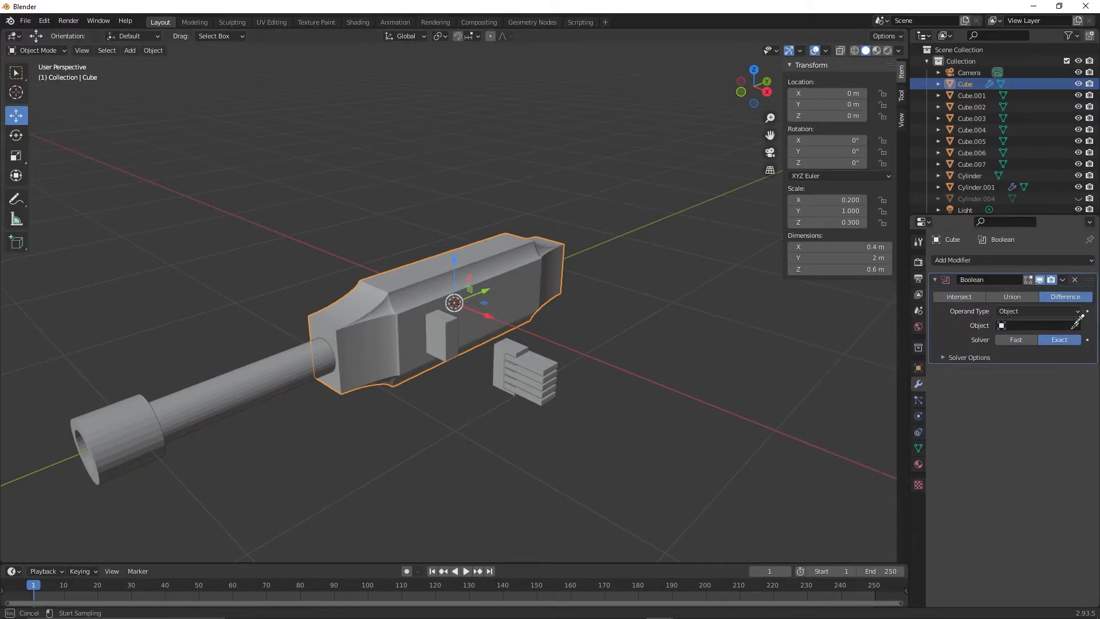
pyautogui.click(445, 341)
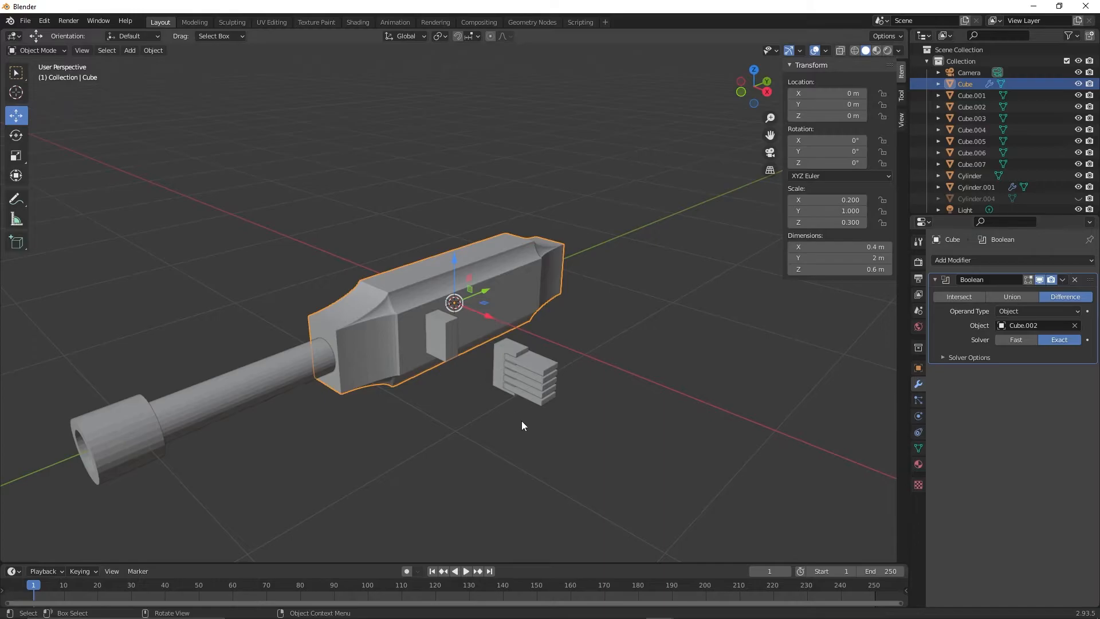
# Step: Hide the cutting block Cube.002 and select the main body
pyautogui.click(446, 330)
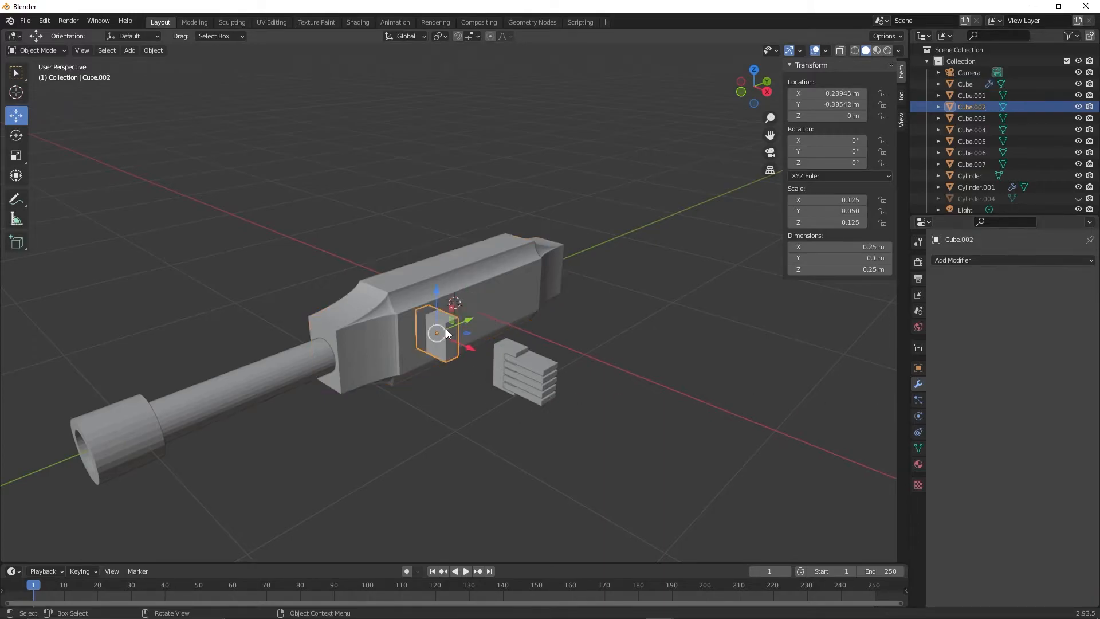
pyautogui.press('h')
pyautogui.moveTo(499, 448)
pyautogui.mouseDown(button='middle')
pyautogui.moveTo(474, 393)
pyautogui.moveTo(510, 343)
pyautogui.moveTo(470, 370)
pyautogui.moveTo(460, 427)
pyautogui.moveTo(494, 449)
pyautogui.mouseUp(button='middle')
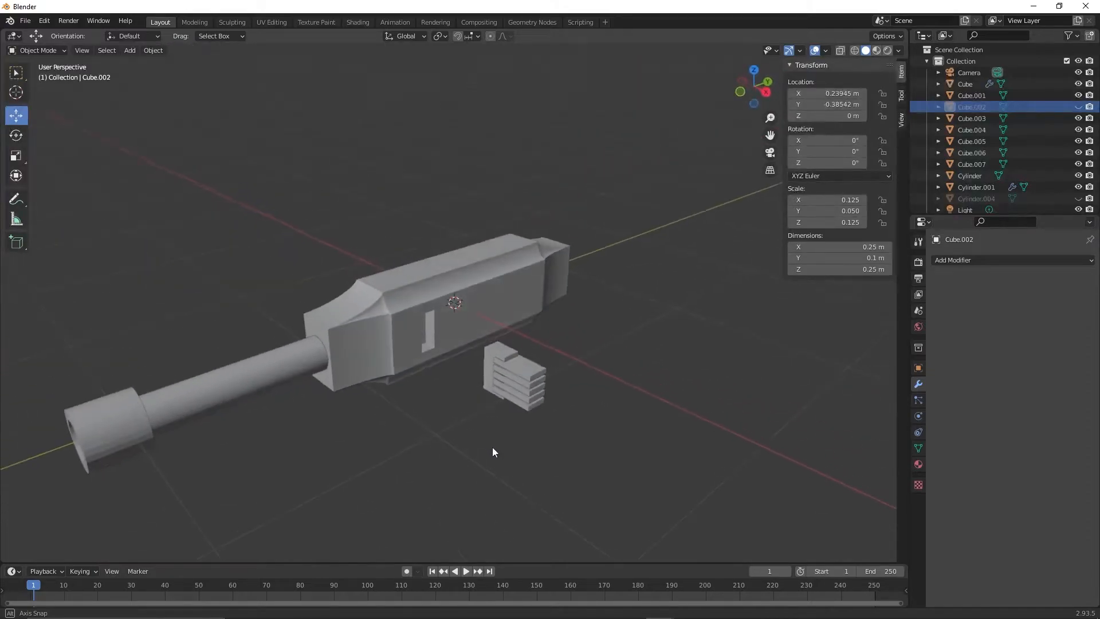
pyautogui.click(469, 334)
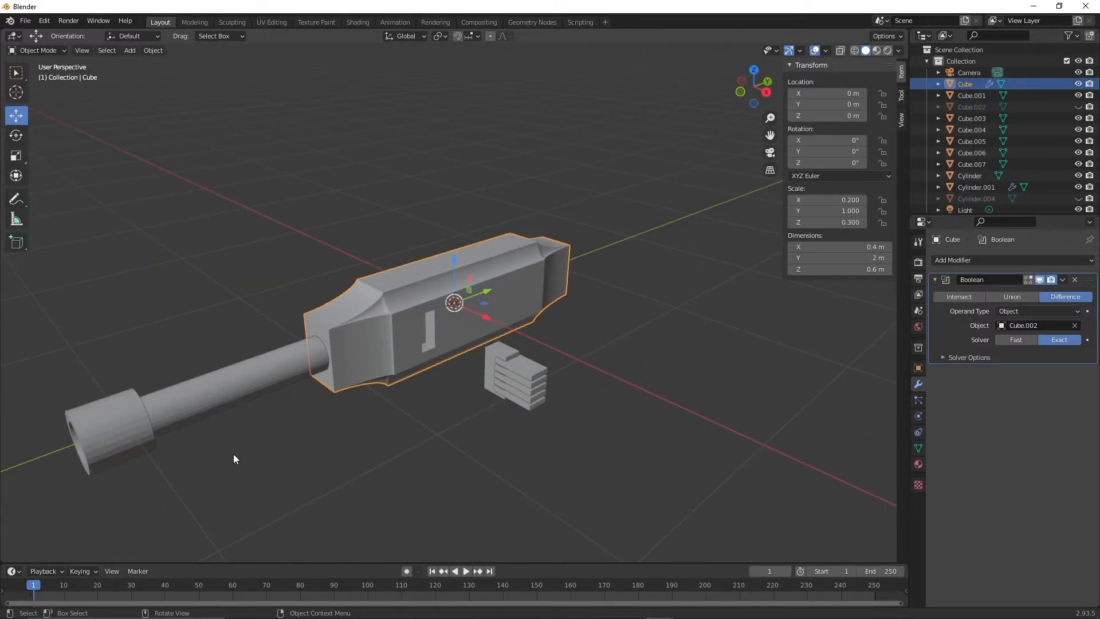
# Step: Add a Boolean Difference modifier to the separate block Cube.001, with the topmost slat Cube.003 as the cutting object
pyautogui.click(509, 357)
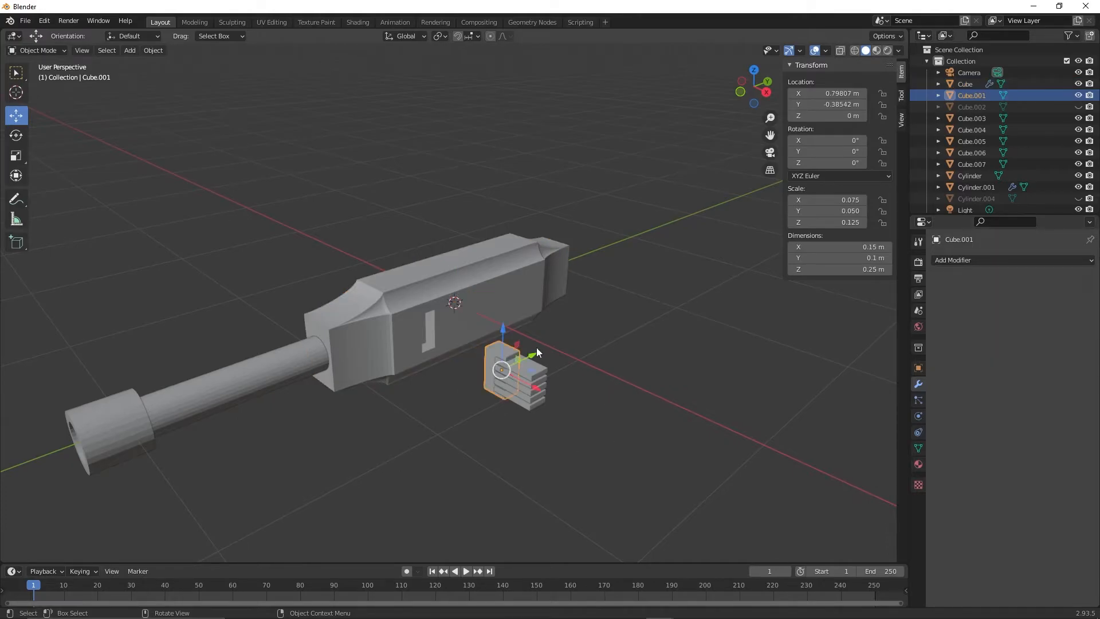
pyautogui.click(968, 258)
pyautogui.click(890, 319)
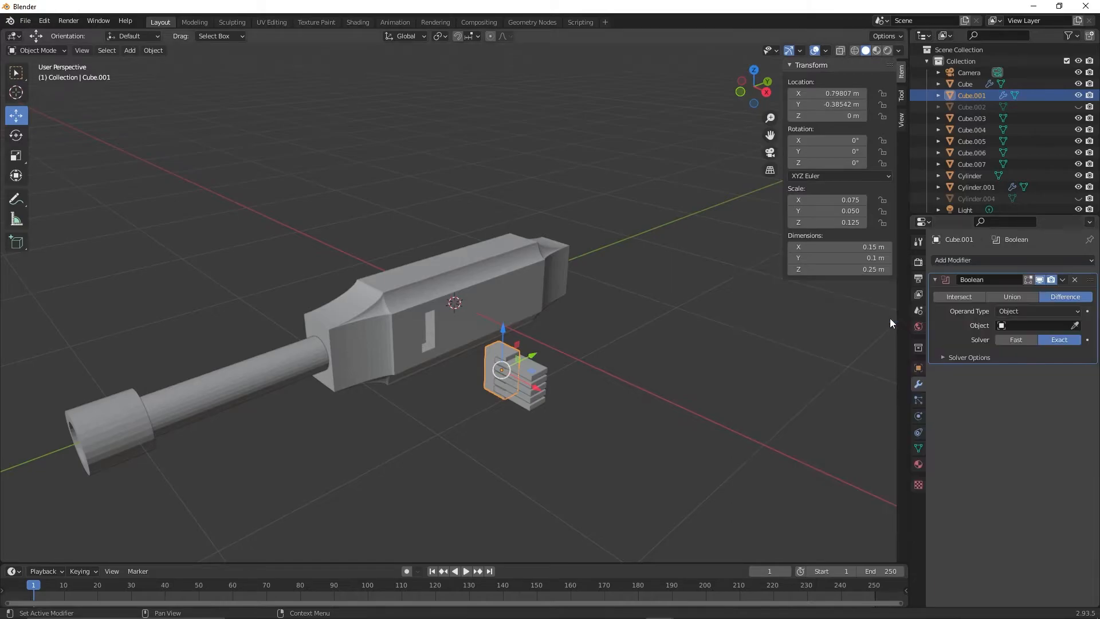
pyautogui.click(1075, 326)
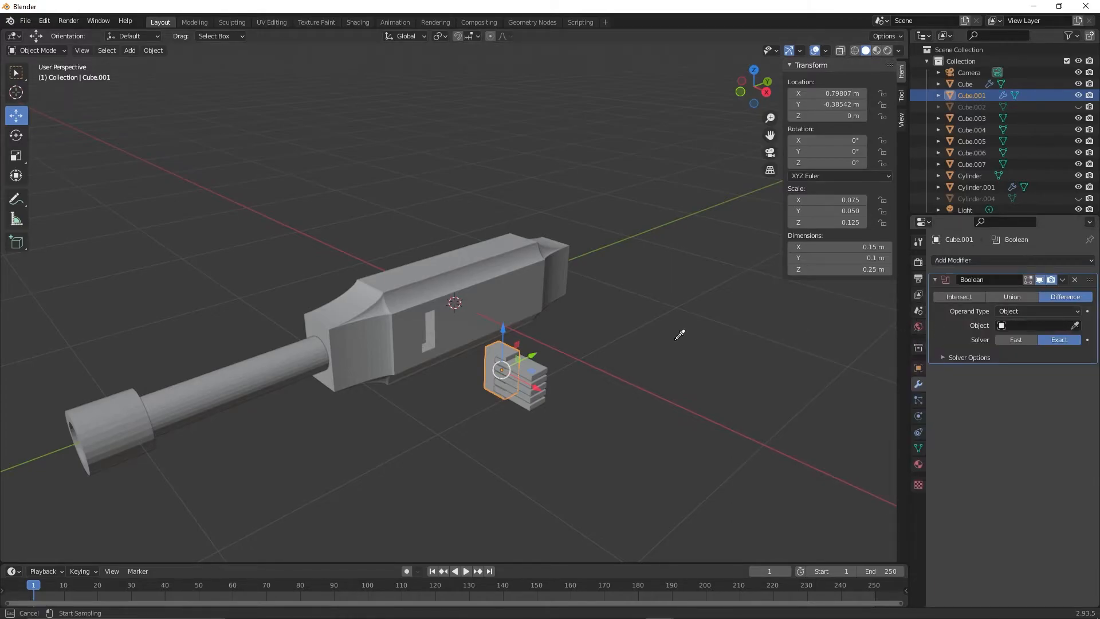
pyautogui.click(567, 372)
pyautogui.scroll(6, 567, 374)
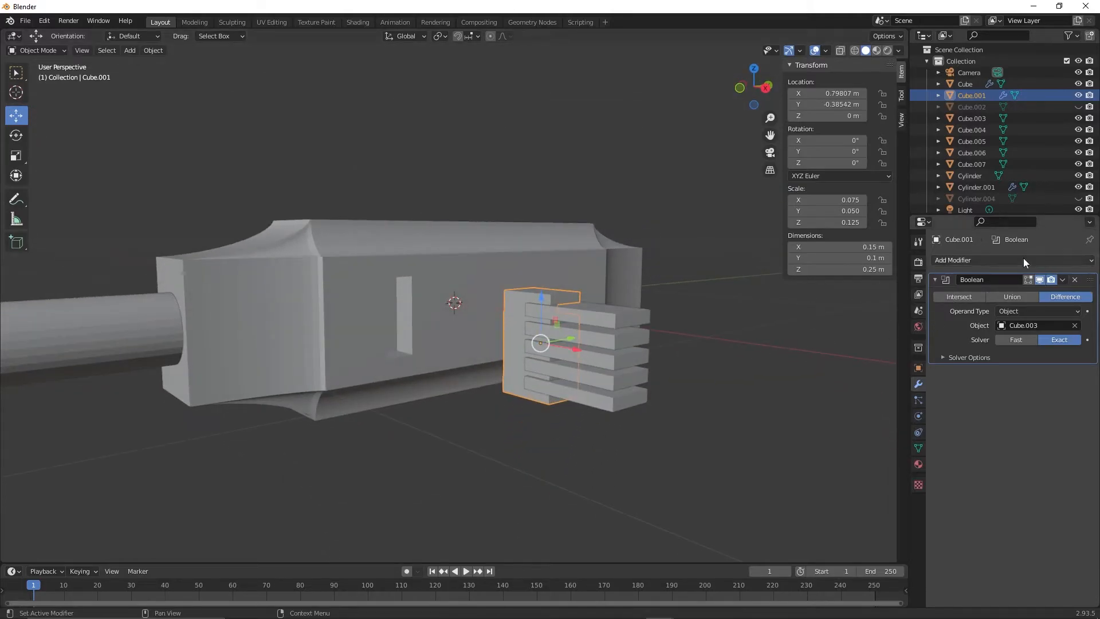
# Step: Add a second Boolean Difference modifier to the block Cube.001, with the second slat Cube.004 as the cutting object
pyautogui.click(995, 259)
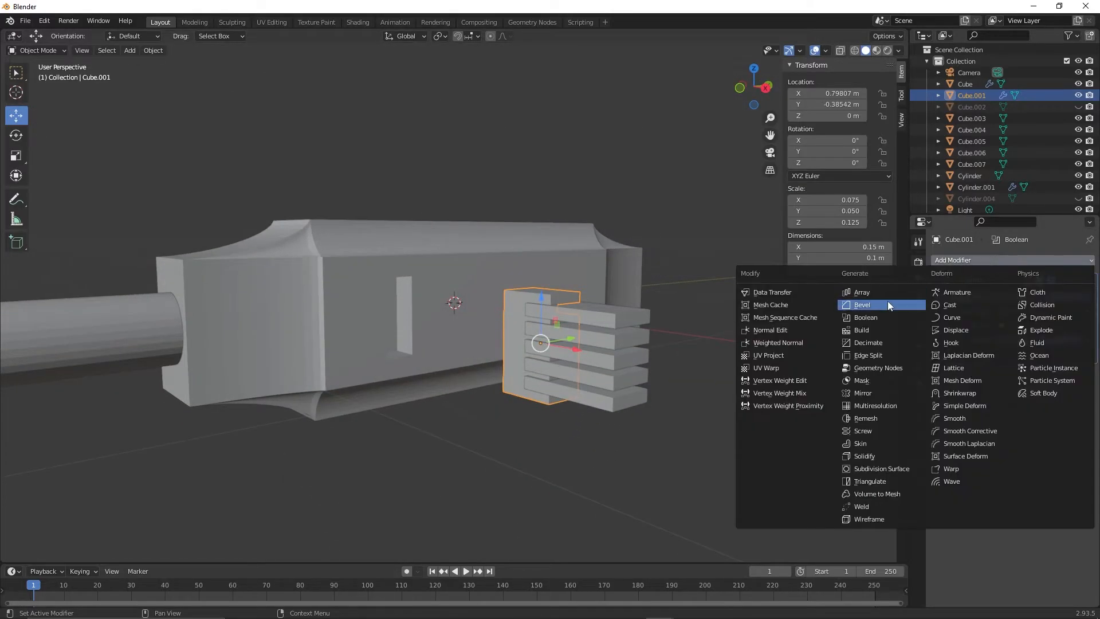
pyautogui.click(878, 313)
pyautogui.click(1076, 418)
pyautogui.click(634, 338)
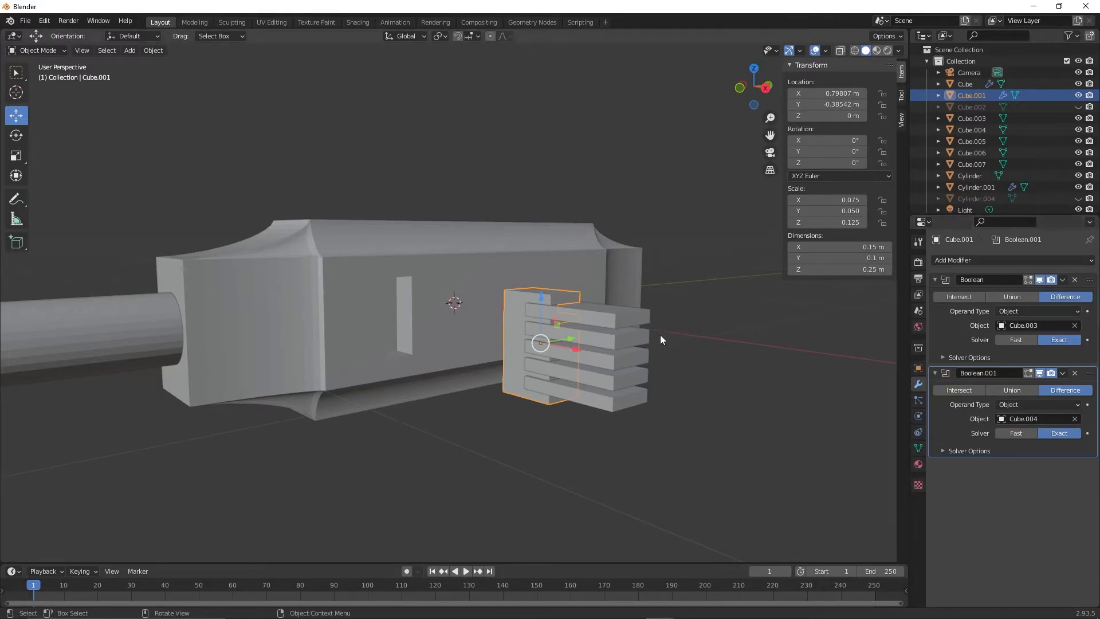
# Step: Add a third Boolean Difference modifier to the block Cube.001, with the middle slat Cube.005 as the cutting object
pyautogui.click(984, 261)
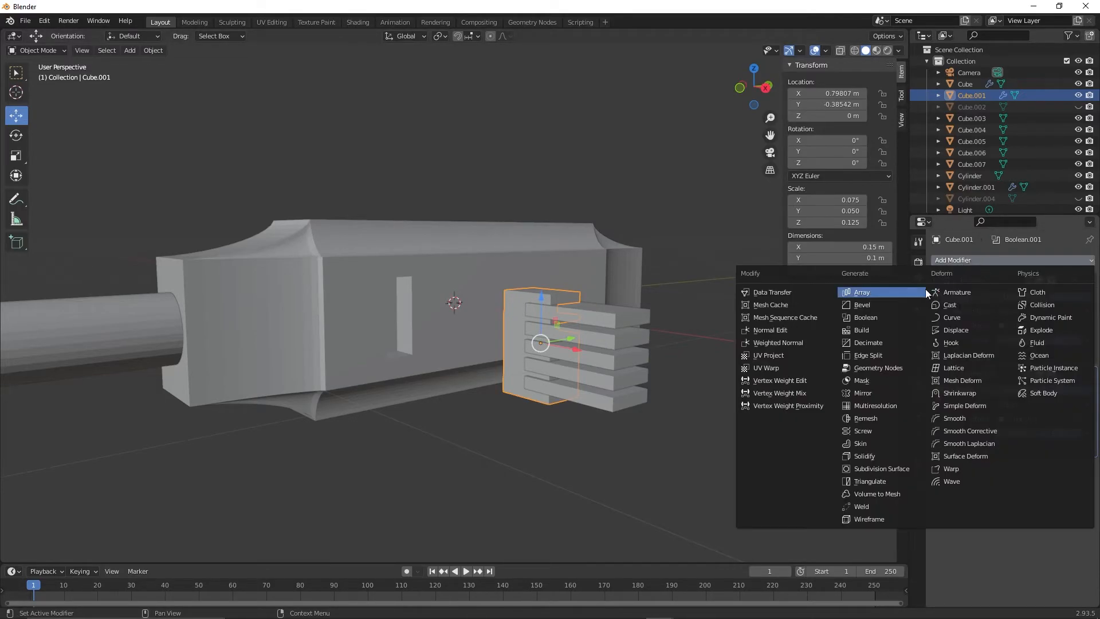
pyautogui.click(882, 314)
pyautogui.click(1075, 513)
pyautogui.click(633, 358)
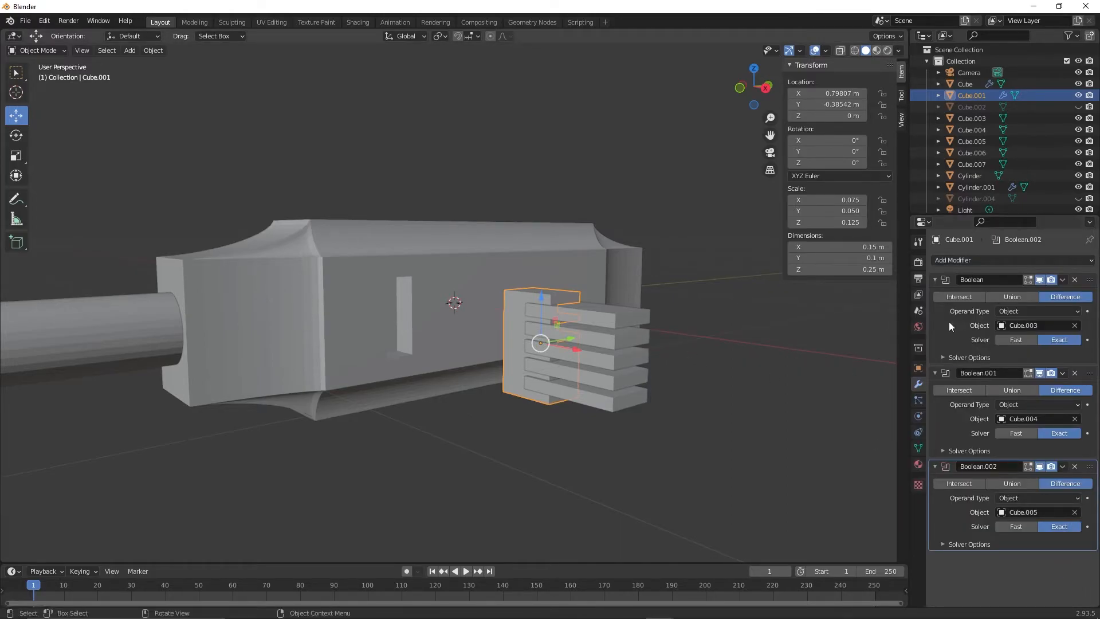
# Step: Add a fourth Boolean Difference modifier to the block Cube.001, with the fourth slat Cube.006 as the cutting object
pyautogui.click(943, 261)
pyautogui.click(883, 316)
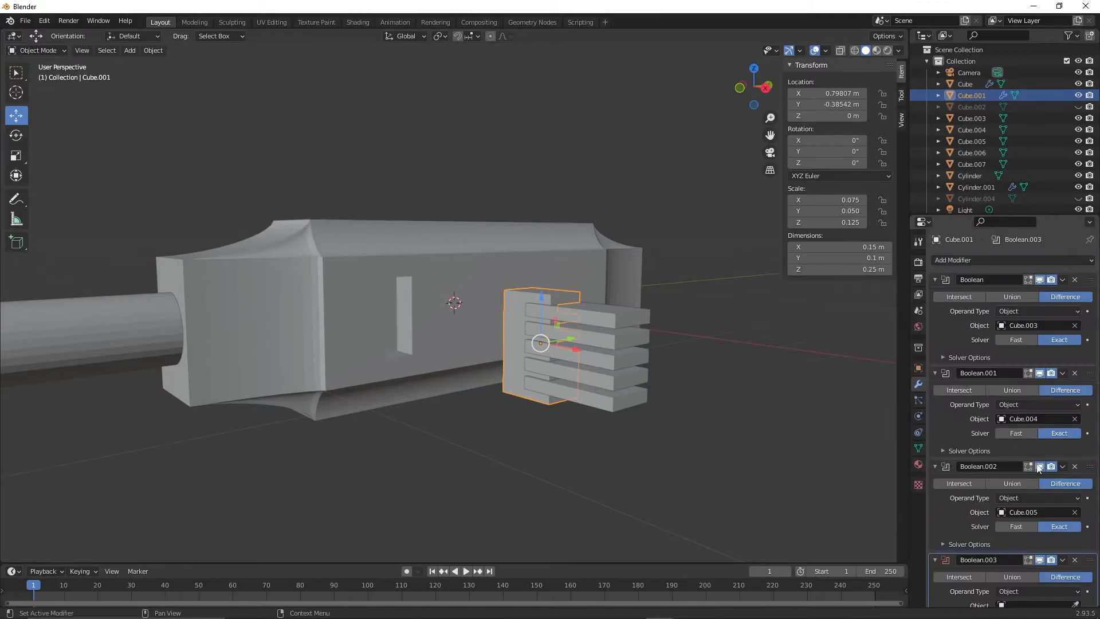
pyautogui.scroll(-2, 1014, 422)
pyautogui.click(1076, 569)
pyautogui.click(621, 385)
pyautogui.scroll(2, 970, 347)
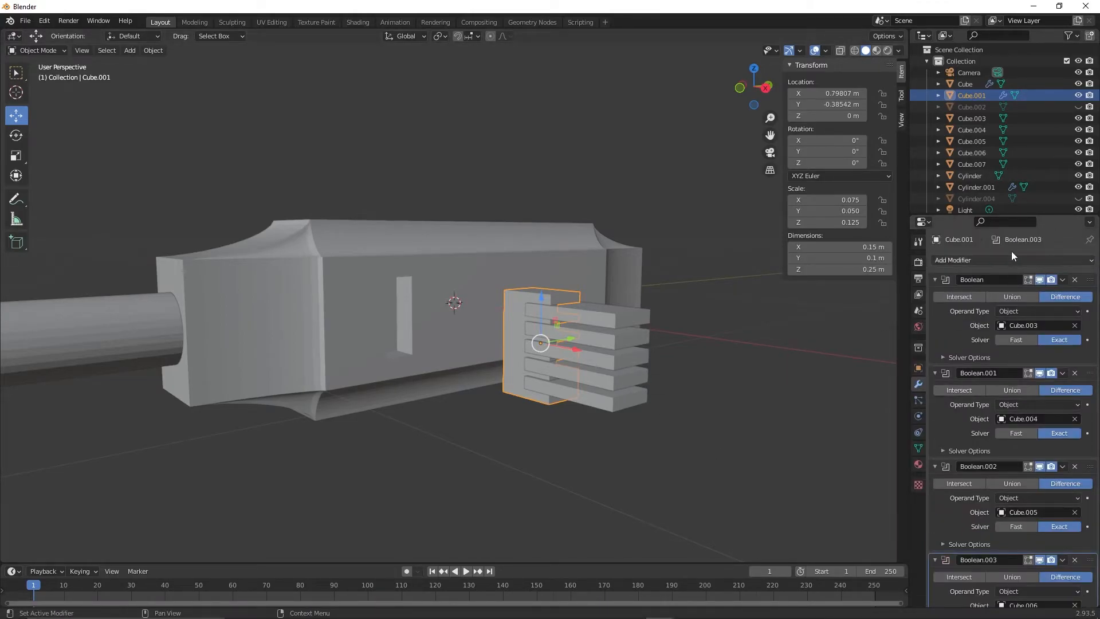
# Step: Add a fifth Boolean Difference modifier to the block Cube.001, with the bottom slat Cube.007 as the cutting object
pyautogui.click(999, 260)
pyautogui.click(870, 319)
pyautogui.scroll(-3, 982, 428)
pyautogui.scroll(-3, 1054, 558)
pyautogui.click(1076, 570)
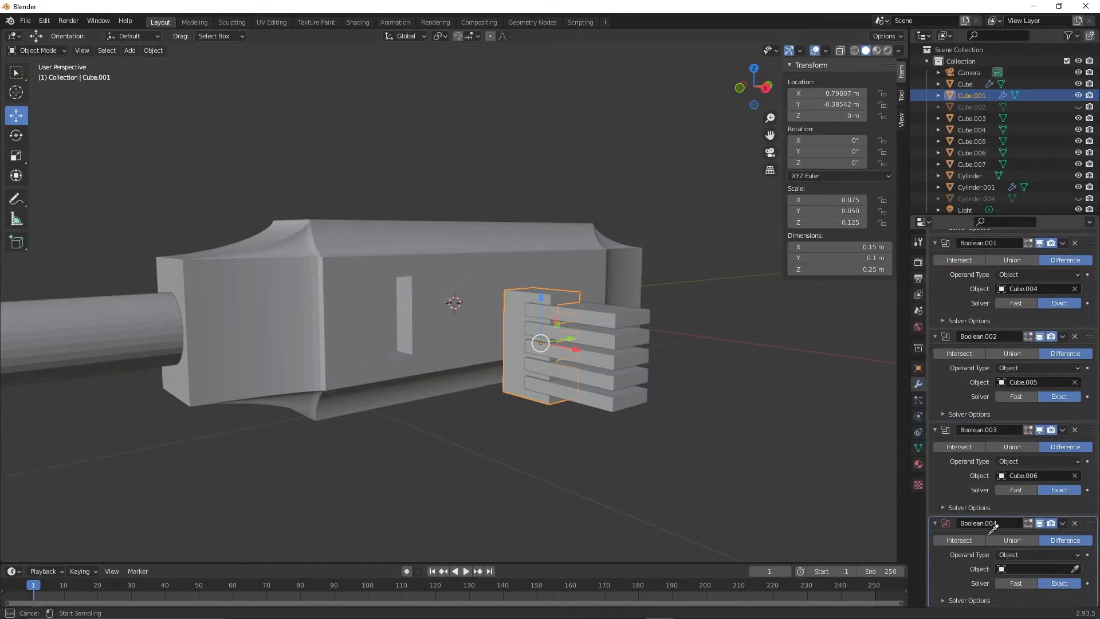
pyautogui.click(630, 398)
pyautogui.click(642, 473)
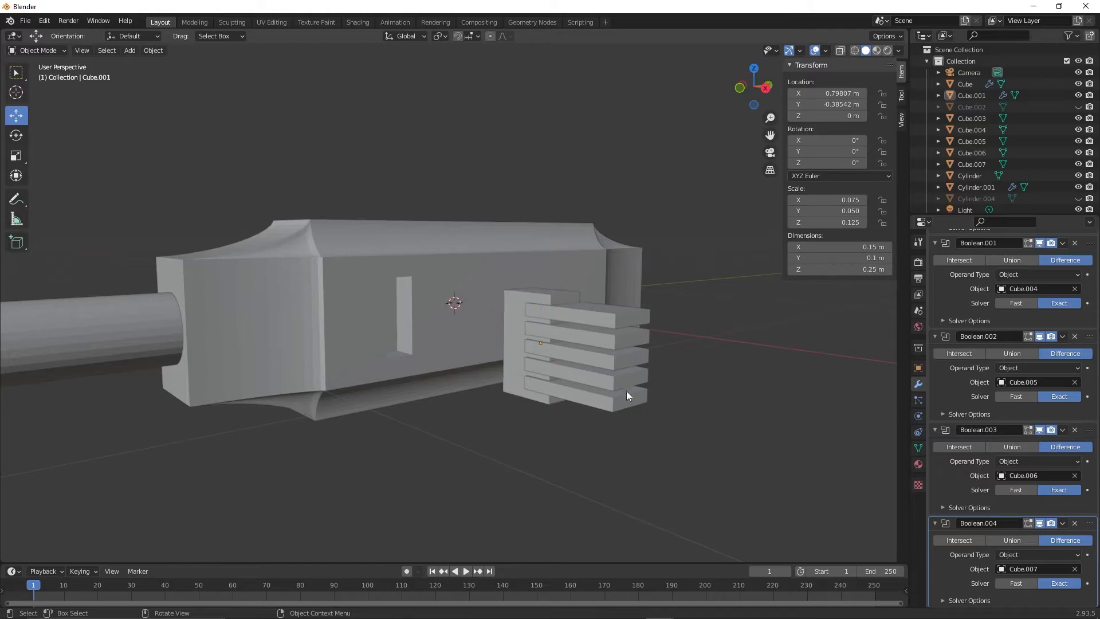
# Step: Hide the five slats Cube.003 to Cube.007 that cut the separate block
pyautogui.click(591, 318)
pyautogui.keyDown('shift'); pyautogui.click(593, 333); pyautogui.keyUp('shift')
pyautogui.keyDown('shift'); pyautogui.click(598, 364); pyautogui.keyUp('shift')
pyautogui.keyDown('shift'); pyautogui.click(598, 385); pyautogui.keyUp('shift')
pyautogui.keyDown('shift'); pyautogui.click(598, 406); pyautogui.keyUp('shift')
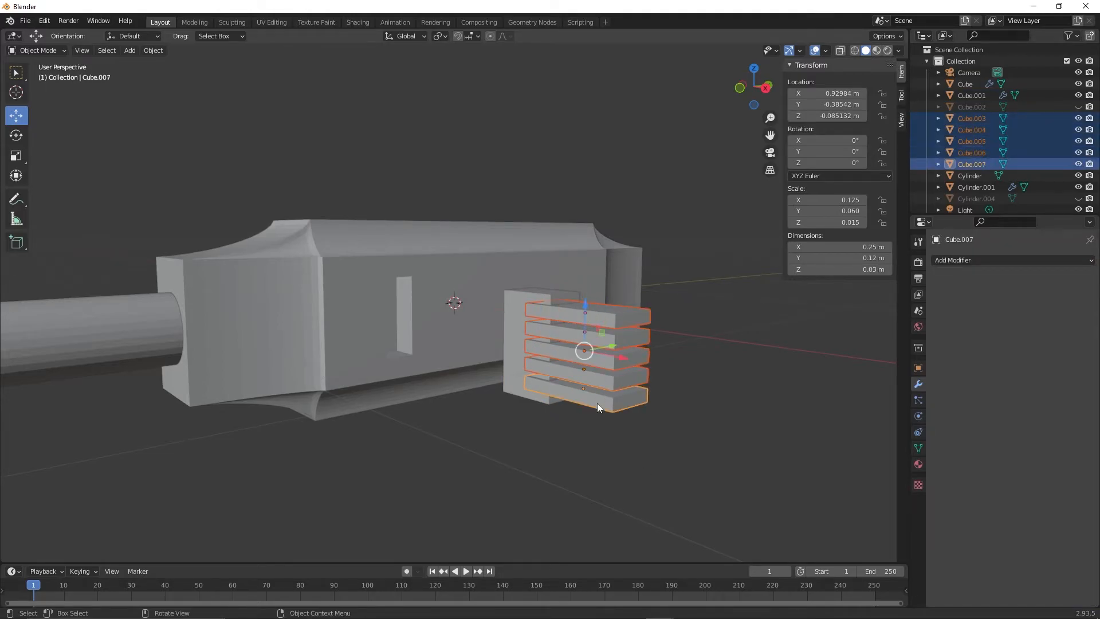
pyautogui.press('h')
# Step: Move the slotted block Cube.001 about 0.038 m along the X axis
pyautogui.click(511, 331)
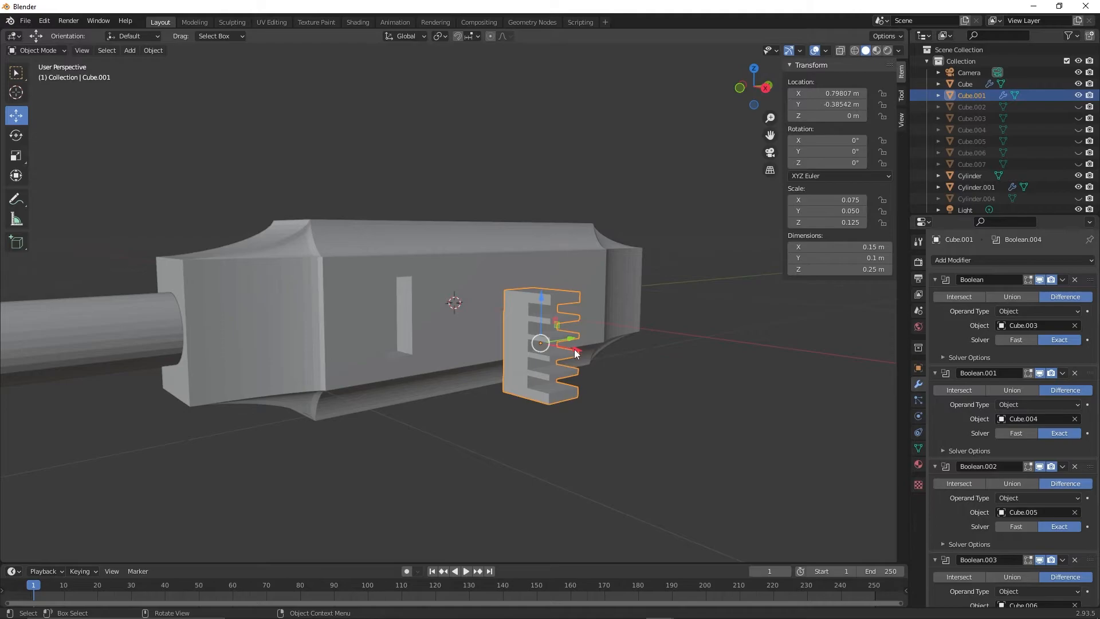
pyautogui.moveTo(576, 352)
pyautogui.mouseDown()
pyautogui.moveTo(556, 347)
pyautogui.moveTo(596, 358)
pyautogui.moveTo(378, 306)
pyautogui.moveTo(612, 360)
pyautogui.moveTo(584, 350)
pyautogui.mouseUp()
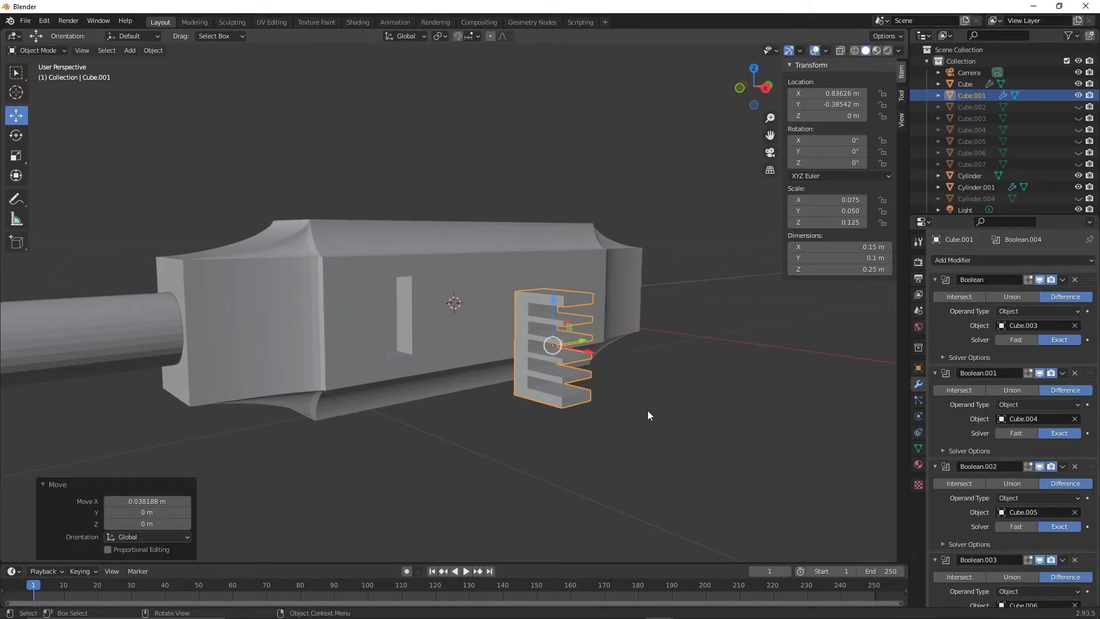
pyautogui.click(712, 444)
pyautogui.scroll(-2, 696, 414)
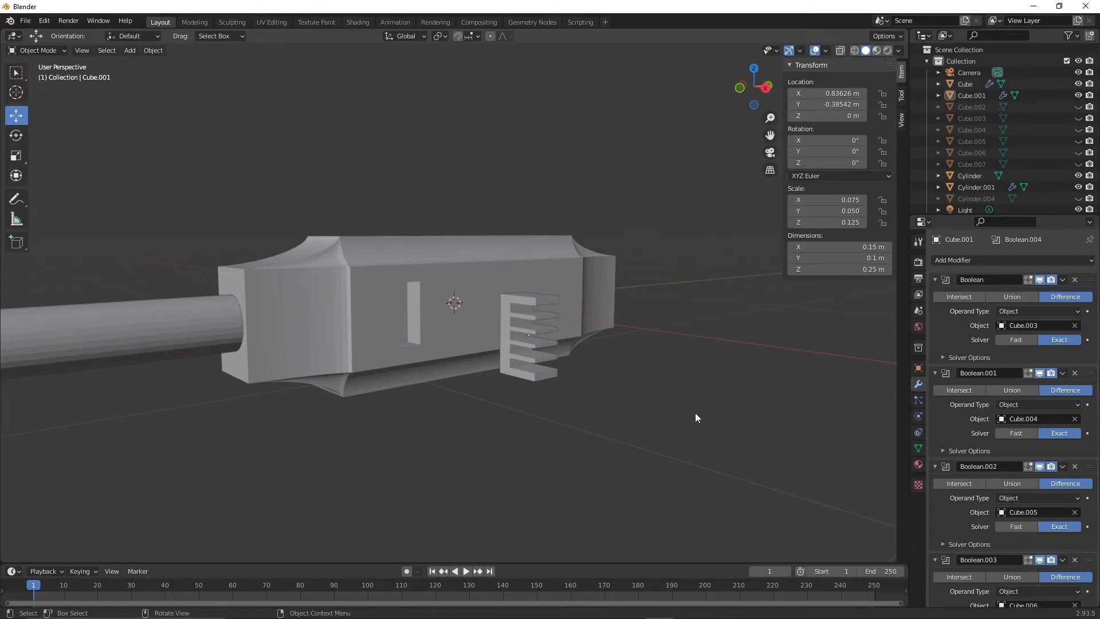
# Step: Unhide all hidden objects, then hide only the recess cutter Cube.002 and the muzzle bore cutter Cylinder.004 again
pyautogui.hotkey('alt', 'h')
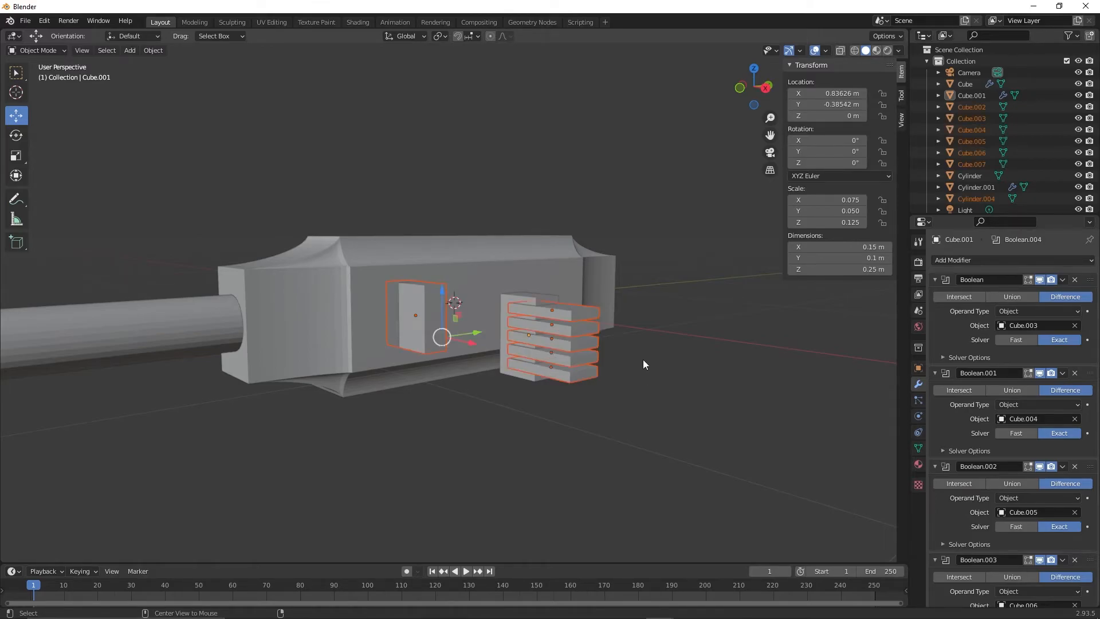
pyautogui.click(626, 367)
pyautogui.click(430, 328)
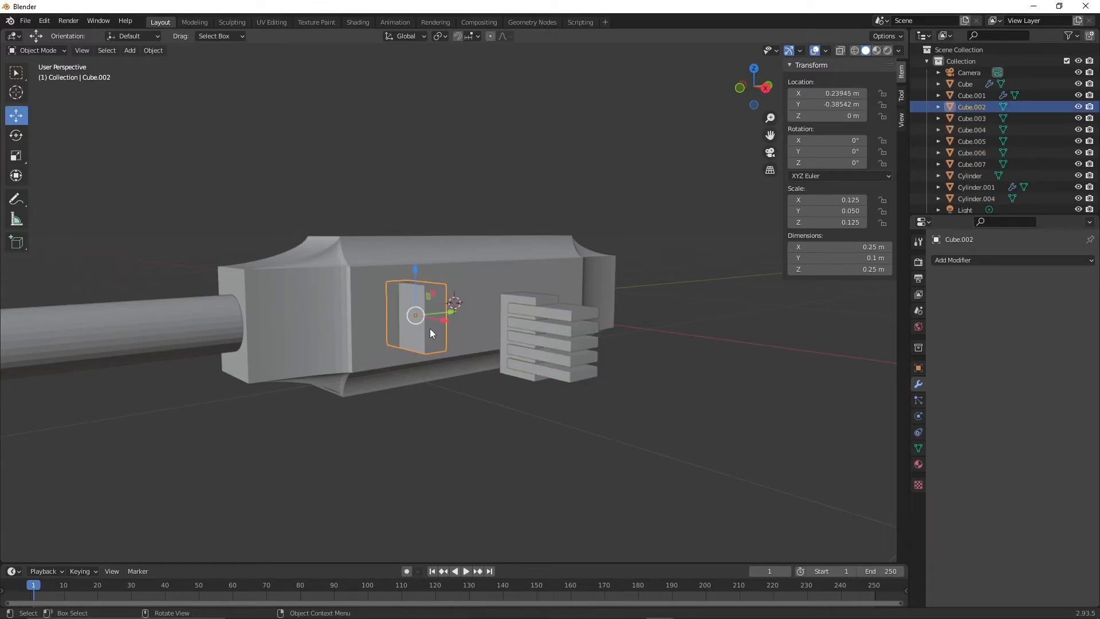
pyautogui.press('h')
pyautogui.scroll(-2, 301, 405)
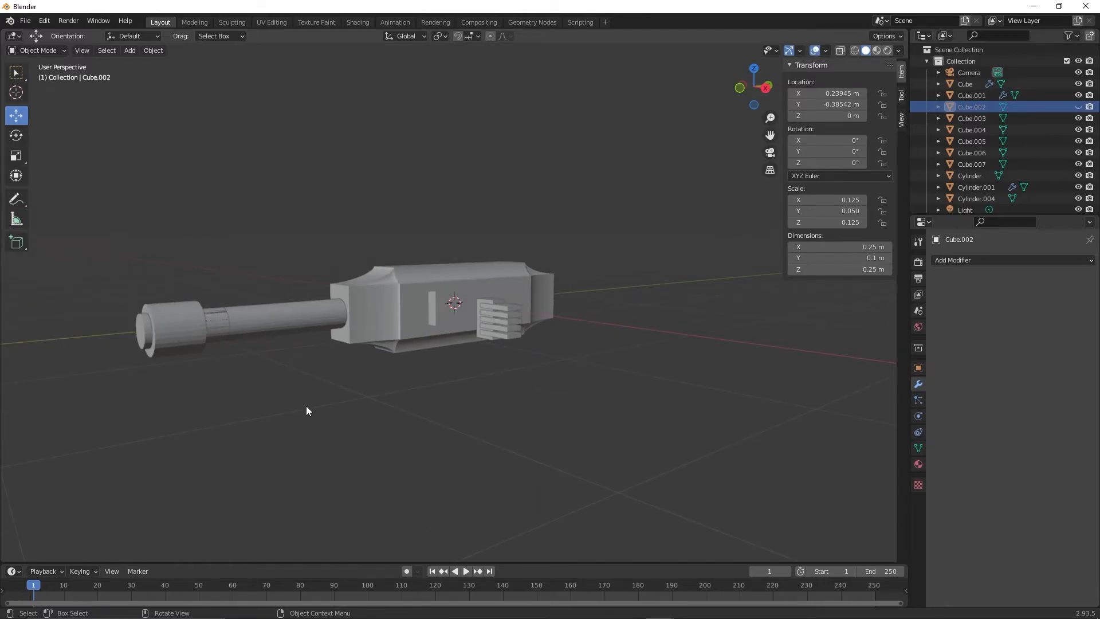
pyautogui.click(145, 332)
pyautogui.press('h')
# Step: Move the slotted block together with its five slats about -0.71 m along X into the recess in the body's side
pyautogui.scroll(3, 222, 343)
pyautogui.moveTo(494, 398); pyautogui.dragTo(530, 403, button='middle')
pyautogui.moveTo(668, 381); pyautogui.dragTo(563, 310)
pyautogui.moveTo(641, 354); pyautogui.dragTo(512, 351)
pyautogui.click(496, 351)
pyautogui.scroll(6, 512, 365)
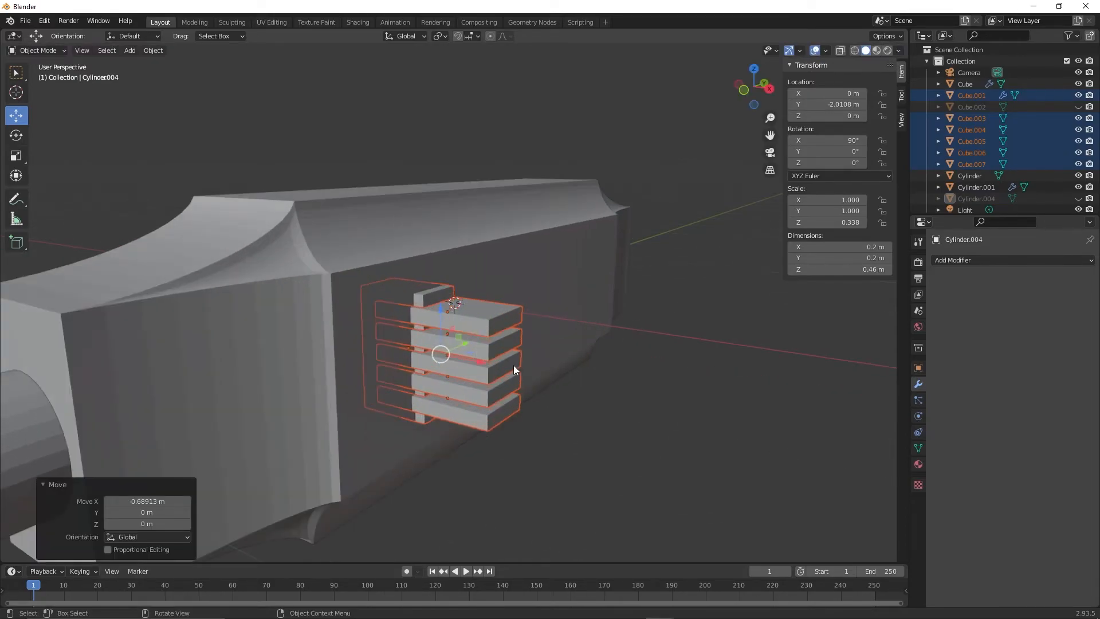
pyautogui.moveTo(475, 377); pyautogui.dragTo(461, 374)
pyautogui.click(628, 477)
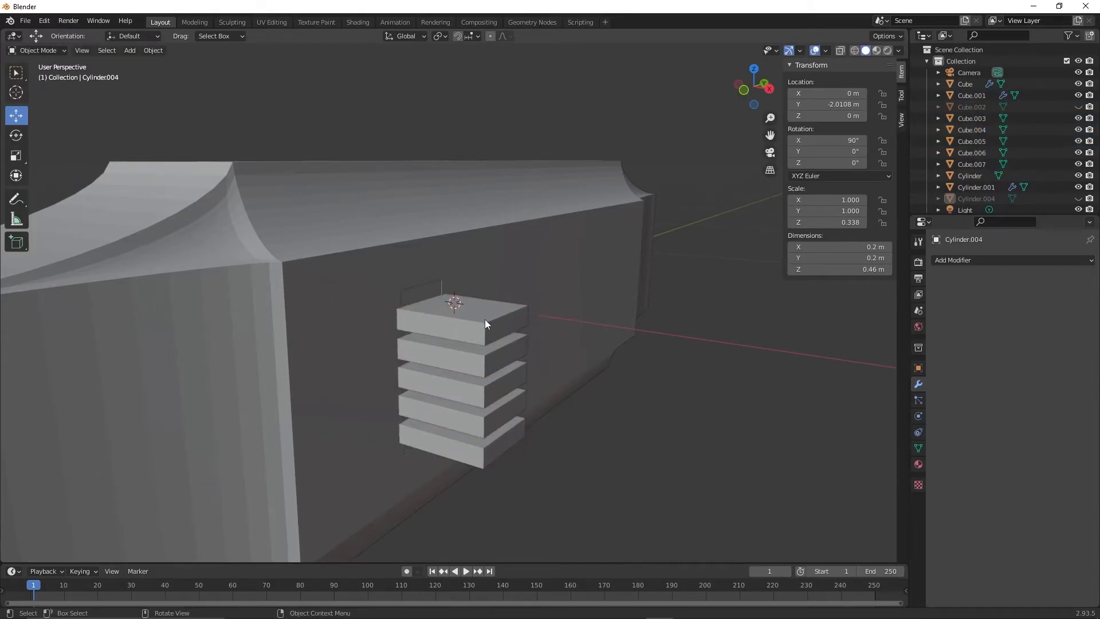
# Step: Hide the five cutting slats in front of the body's side recess
pyautogui.click(485, 325)
pyautogui.keyDown('shift'); pyautogui.click(462, 364); pyautogui.keyUp('shift')
pyautogui.keyDown('shift'); pyautogui.click(464, 401); pyautogui.keyUp('shift')
pyautogui.keyDown('shift'); pyautogui.click(465, 427); pyautogui.keyUp('shift')
pyautogui.keyDown('shift'); pyautogui.click(465, 452); pyautogui.keyUp('shift')
pyautogui.press('h')
pyautogui.moveTo(596, 443); pyautogui.dragTo(219, 408, button='middle')
pyautogui.scroll(-5, 642, 462)
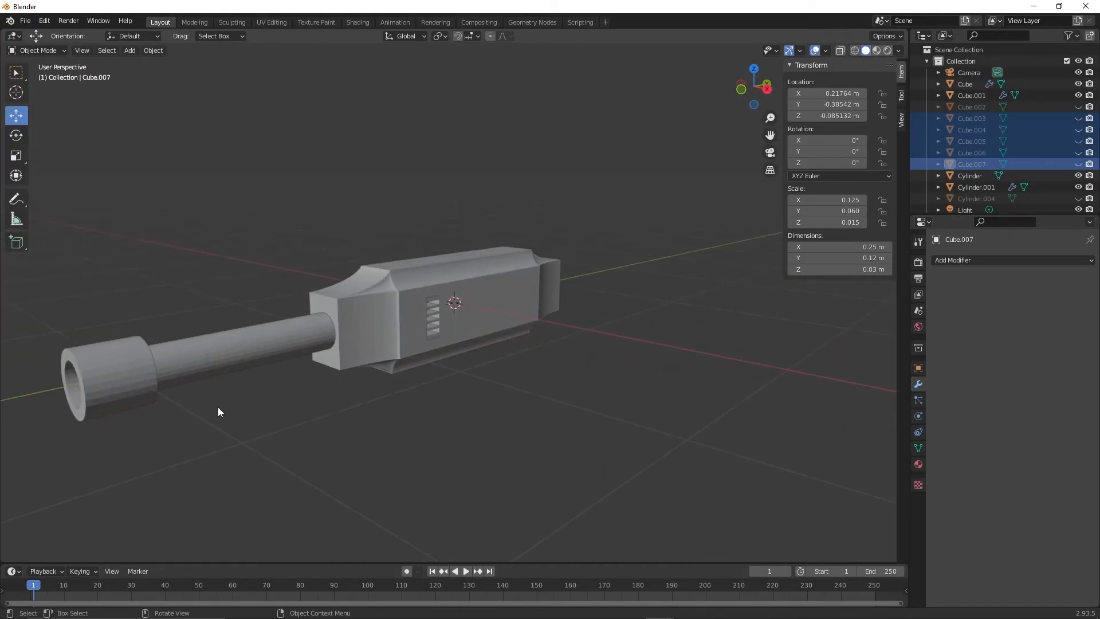
# Step: Examine the bored muzzle, the body's side recess and the inserted slotted block, selecting each object to view its Boolean modifiers
pyautogui.click(101, 377)
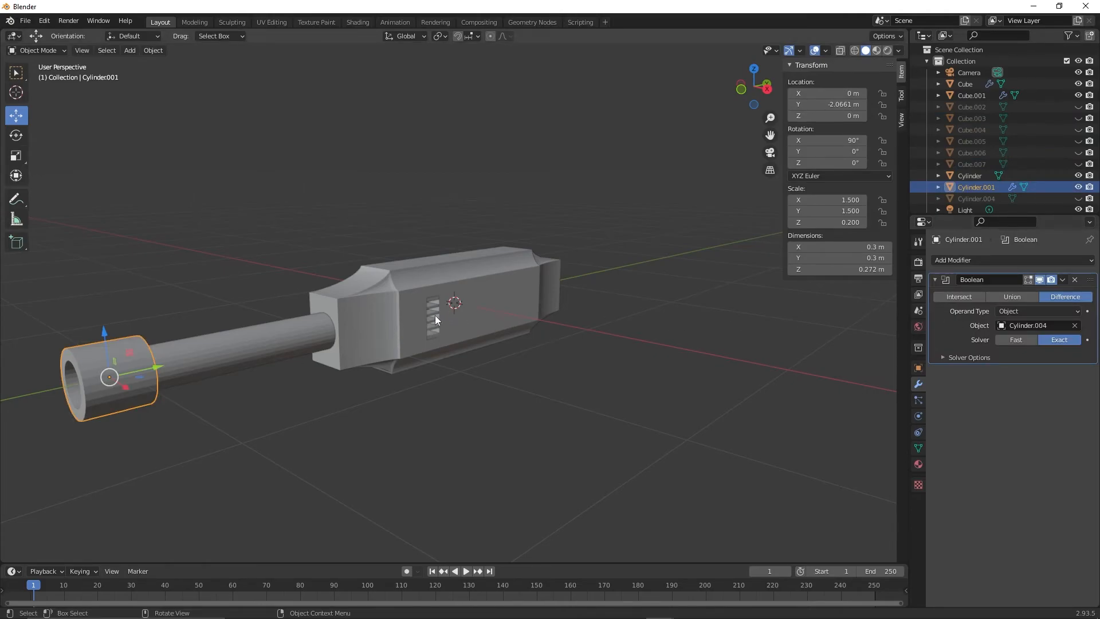
pyautogui.scroll(5, 435, 316)
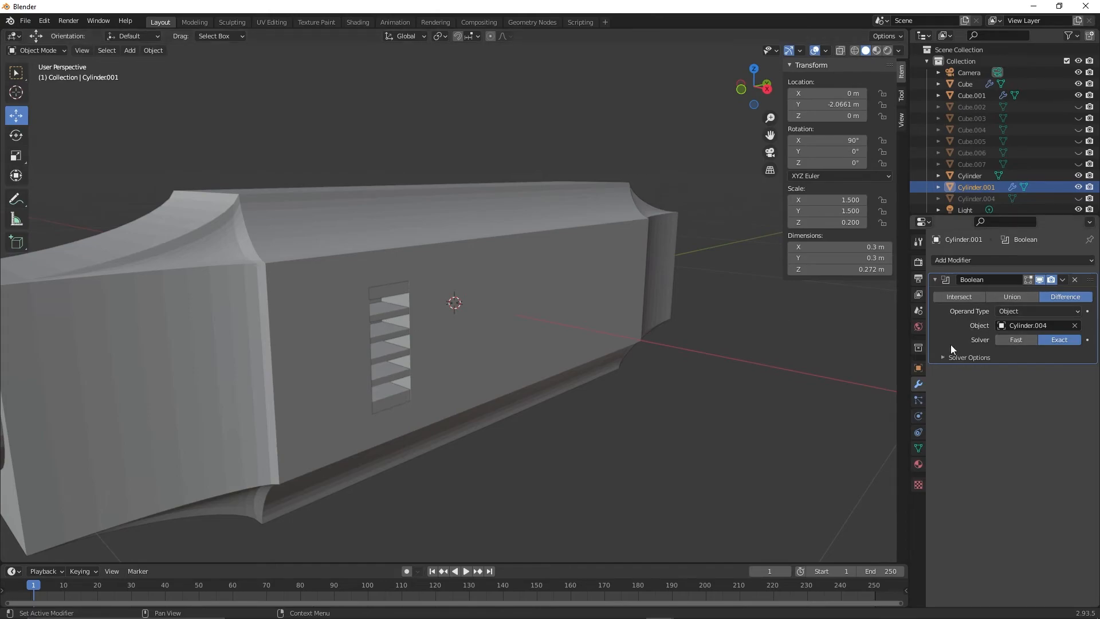
pyautogui.click(483, 389)
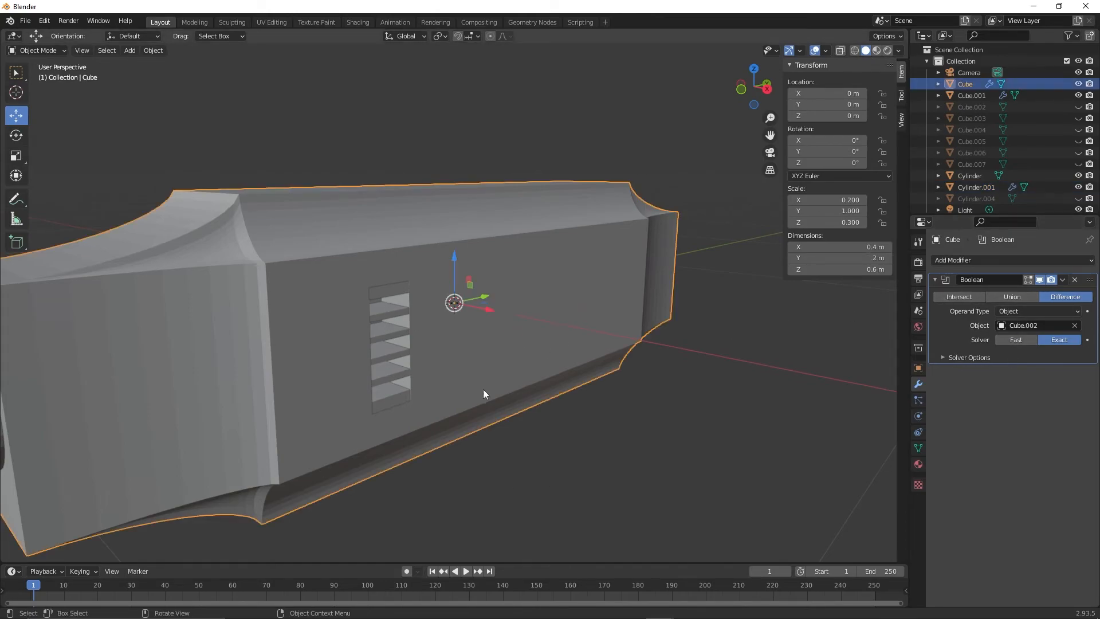
pyautogui.click(384, 305)
pyautogui.scroll(-4, 531, 406)
pyautogui.moveTo(532, 407); pyautogui.dragTo(561, 391, button='middle')
pyautogui.scroll(-3, 563, 392)
pyautogui.scroll(3, 557, 405)
pyautogui.click(561, 391)
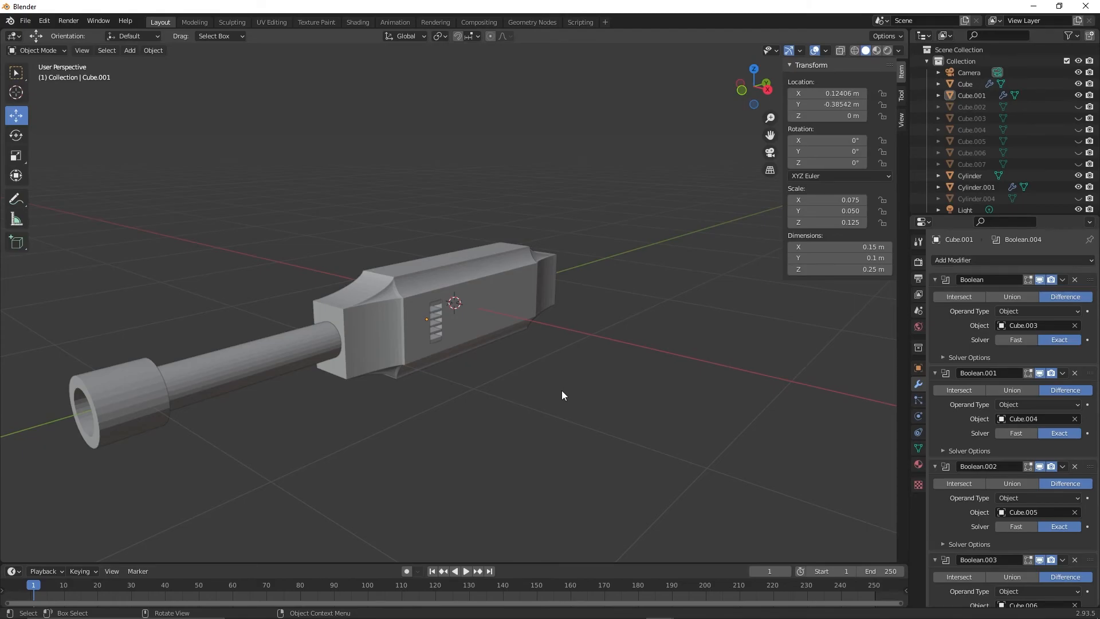
# Step: Pull the slotted block Cube.001 out of the recess along X and undo the moves
pyautogui.click(440, 338)
pyautogui.scroll(6, 526, 412)
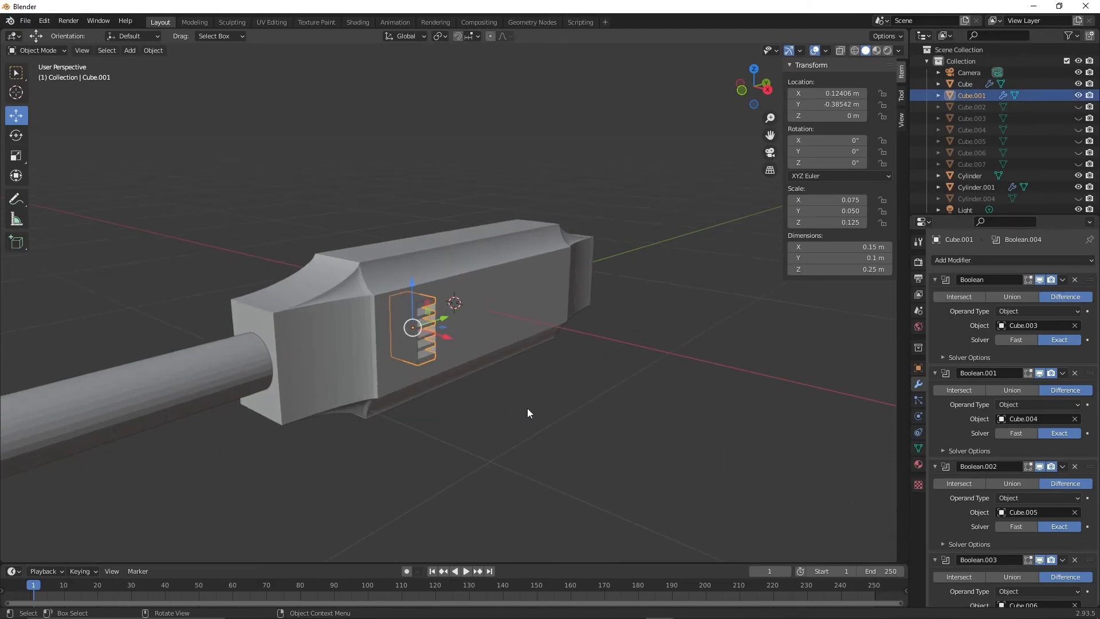
pyautogui.moveTo(419, 362); pyautogui.dragTo(515, 387)
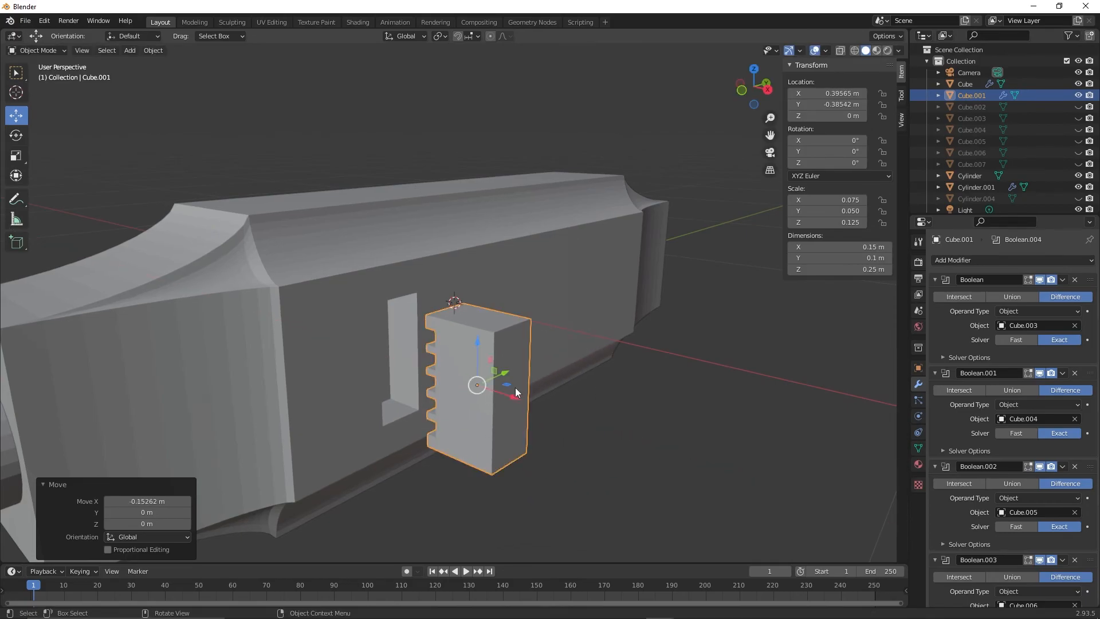
pyautogui.hotkey('ctrl', 'z')
pyautogui.hotkey('ctrl', 'z')
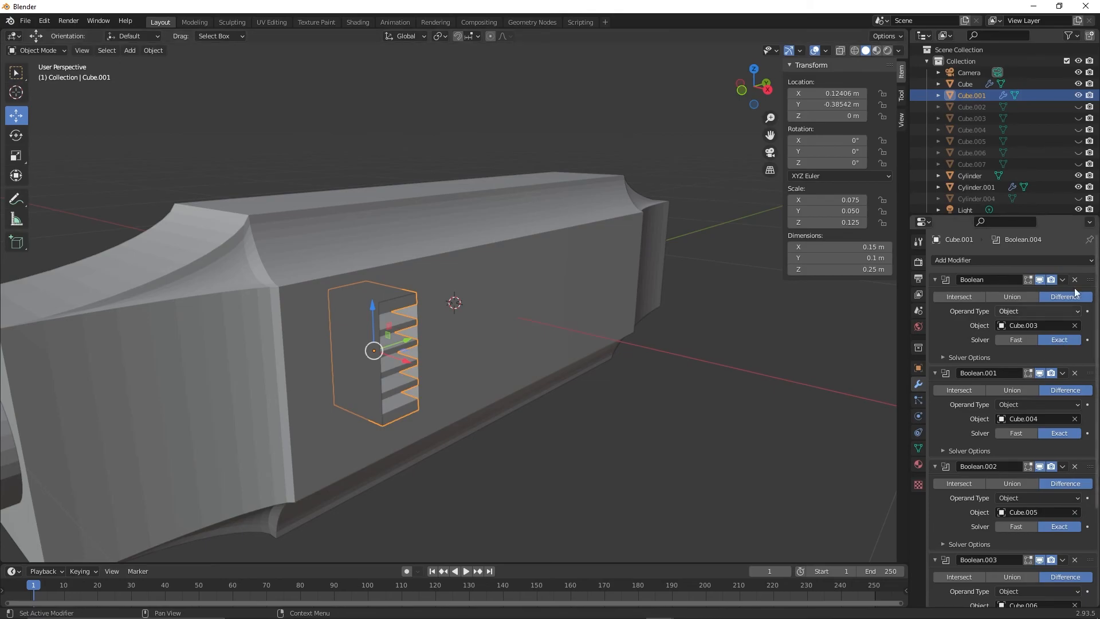
# Step: Remove the Boolean modifier with the cutter Cube.002 from the main body and undo the removal
pyautogui.click(548, 297)
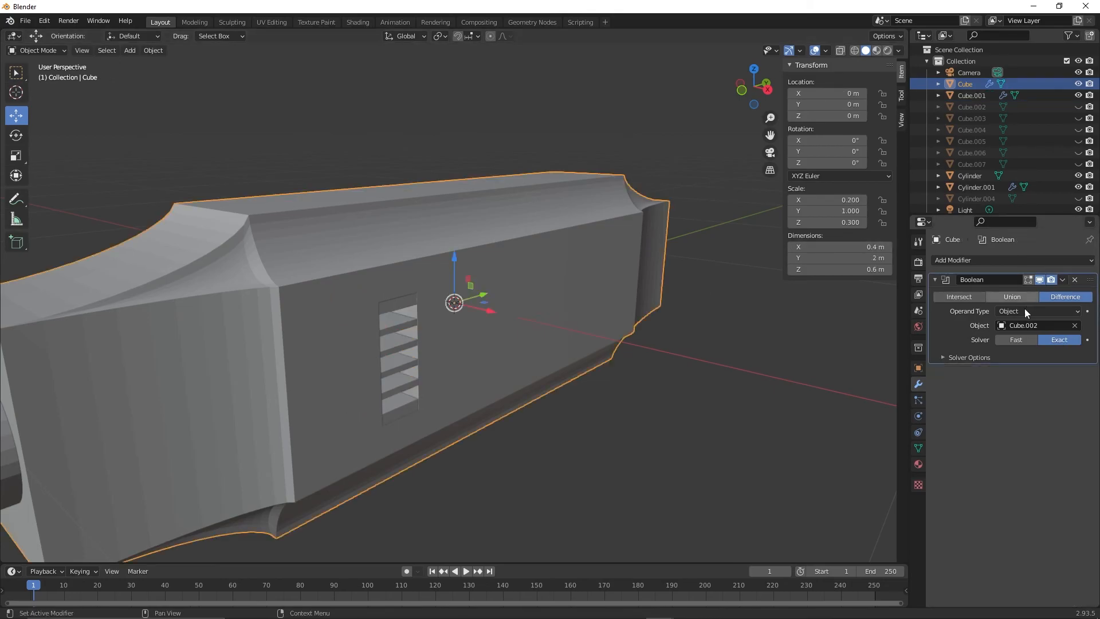
pyautogui.click(1075, 279)
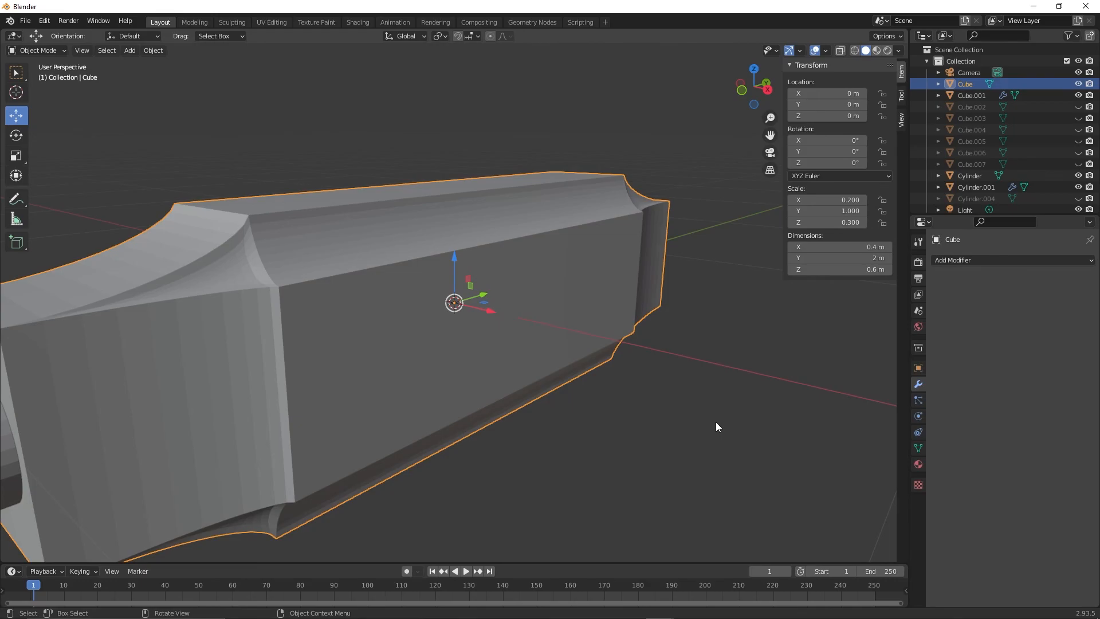
pyautogui.hotkey('ctrl', 'z')
pyautogui.scroll(-4, 716, 422)
pyautogui.moveTo(716, 422); pyautogui.dragTo(726, 410, button='middle')
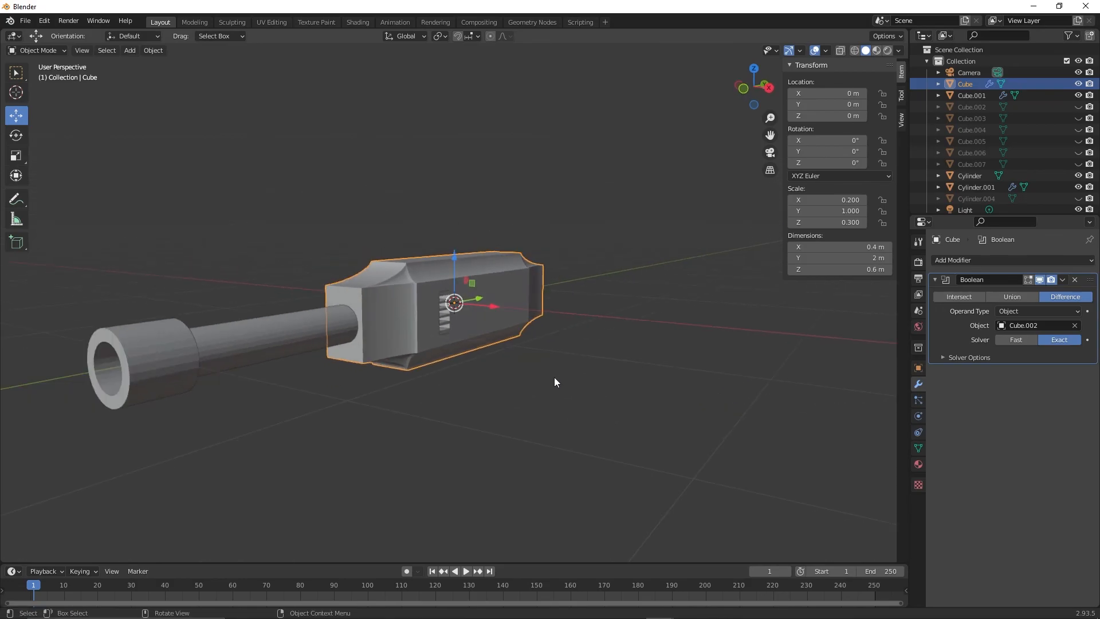